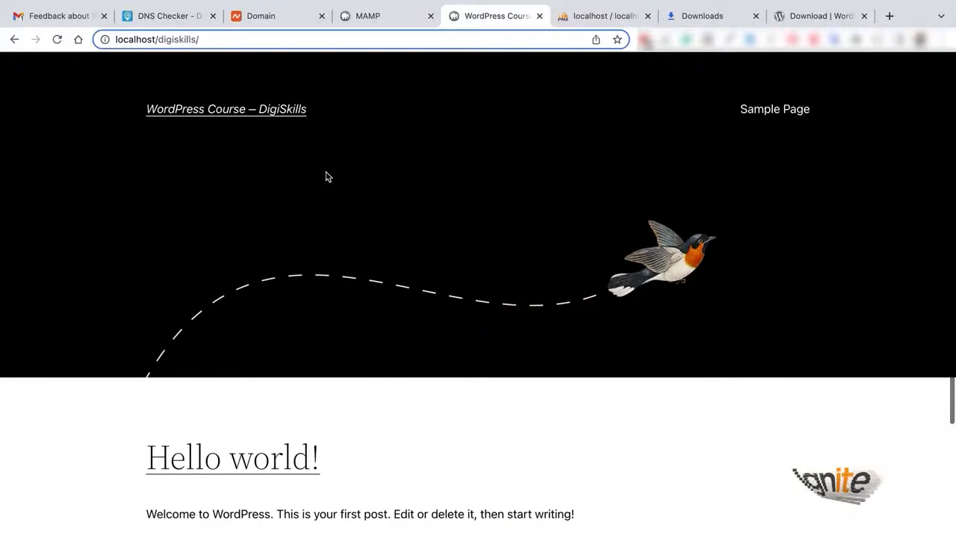
Reload the site, then load localhost/digiskills/wp-login.php to reach the login page.
{"action": "key", "text": "Return"}
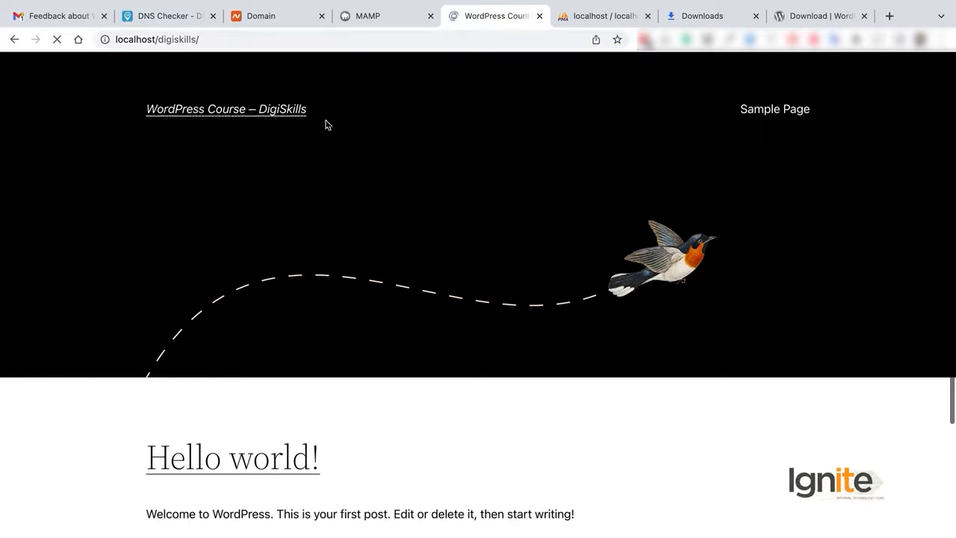
{"action": "left_click", "coordinate": [141, 39]}
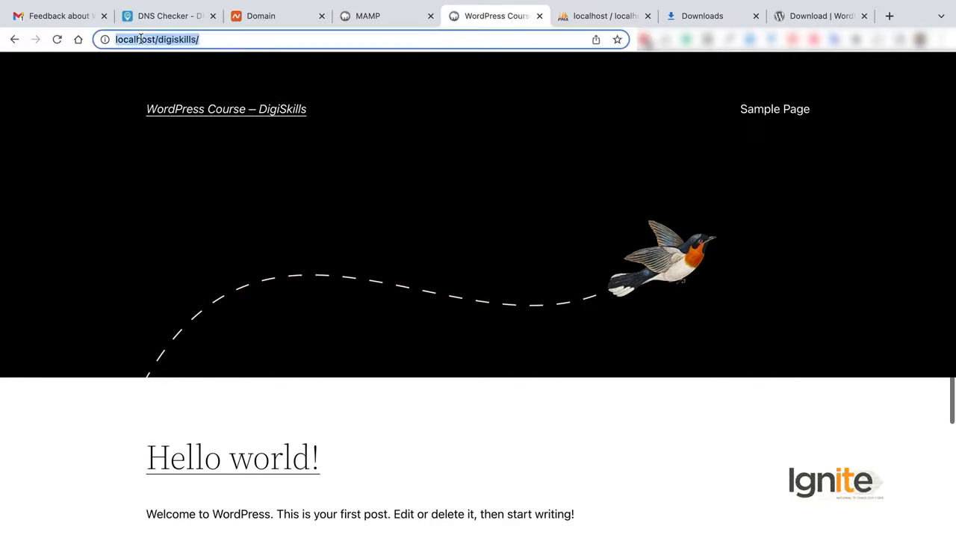
{"action": "left_click", "coordinate": [178, 40]}
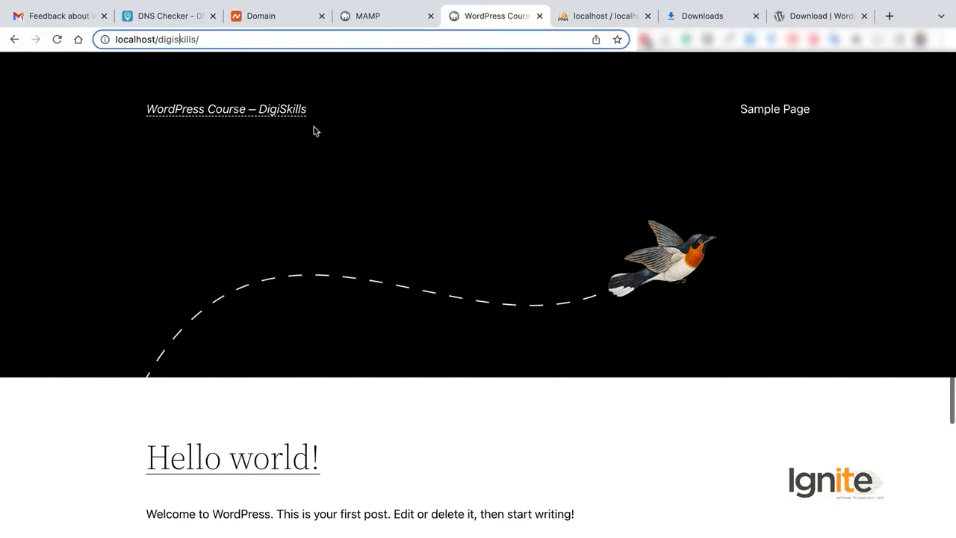
{"action": "scroll", "coordinate": [537, 215], "scroll_direction": "down", "scroll_amount": 4}
{"action": "scroll", "coordinate": [536, 215], "scroll_direction": "up", "scroll_amount": 4}
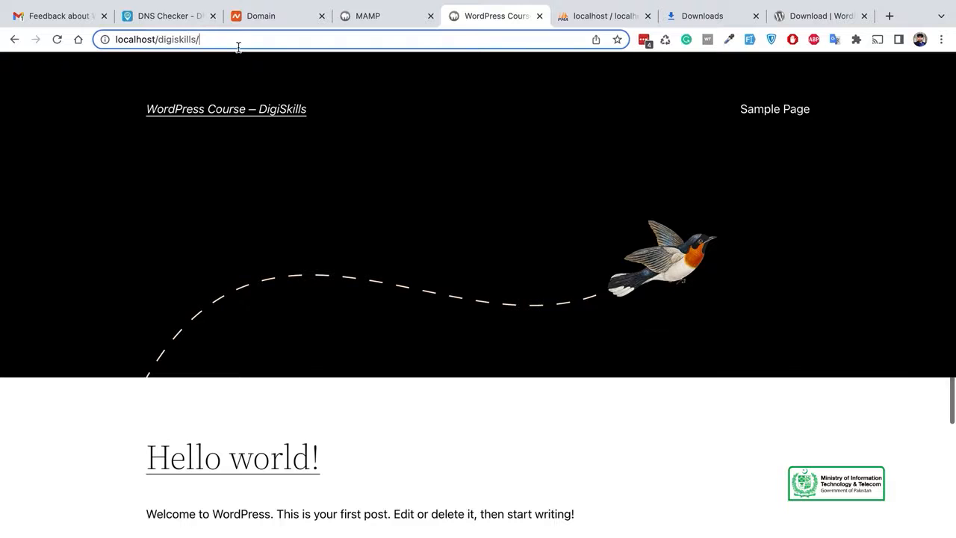
{"action": "type", "text": "wp-"}
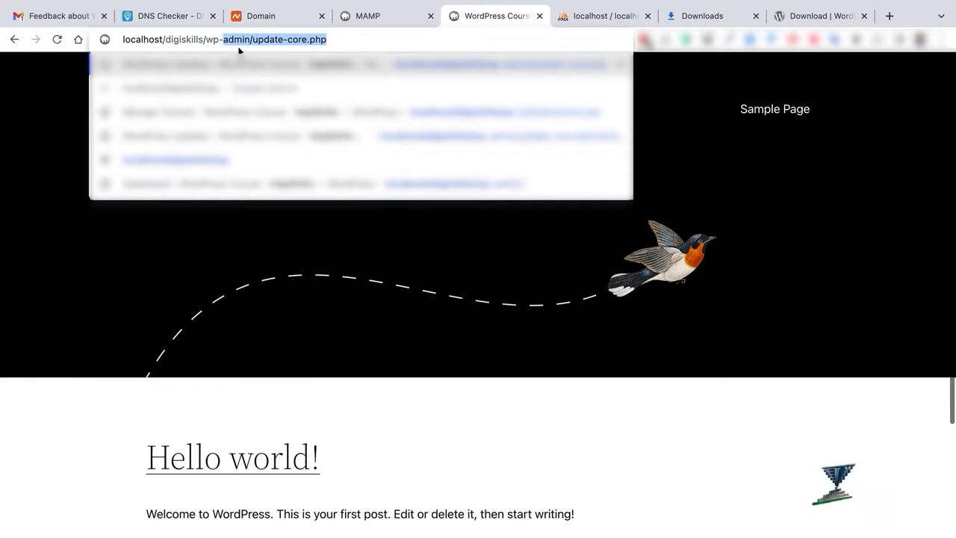
{"action": "type", "text": "login."}
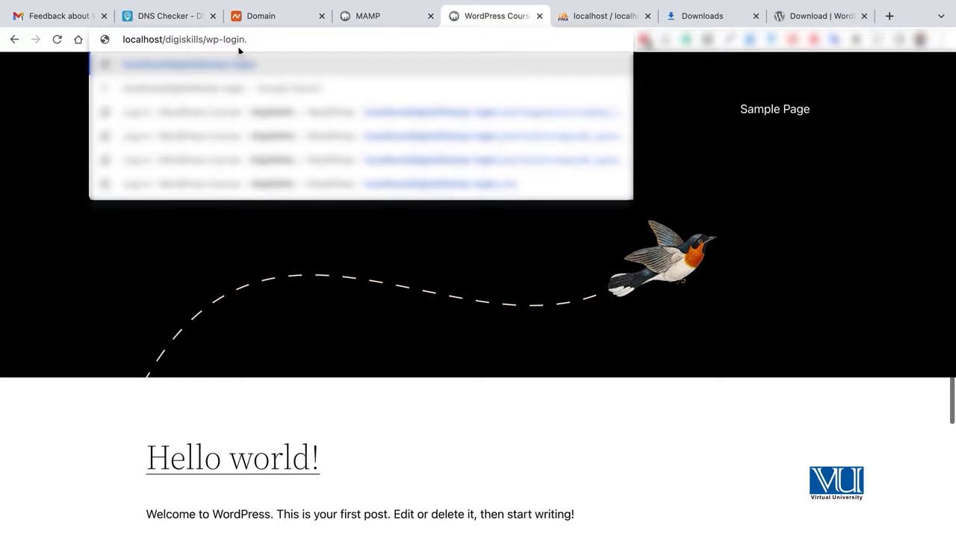
{"action": "type", "text": "php"}
{"action": "key", "text": "Return"}
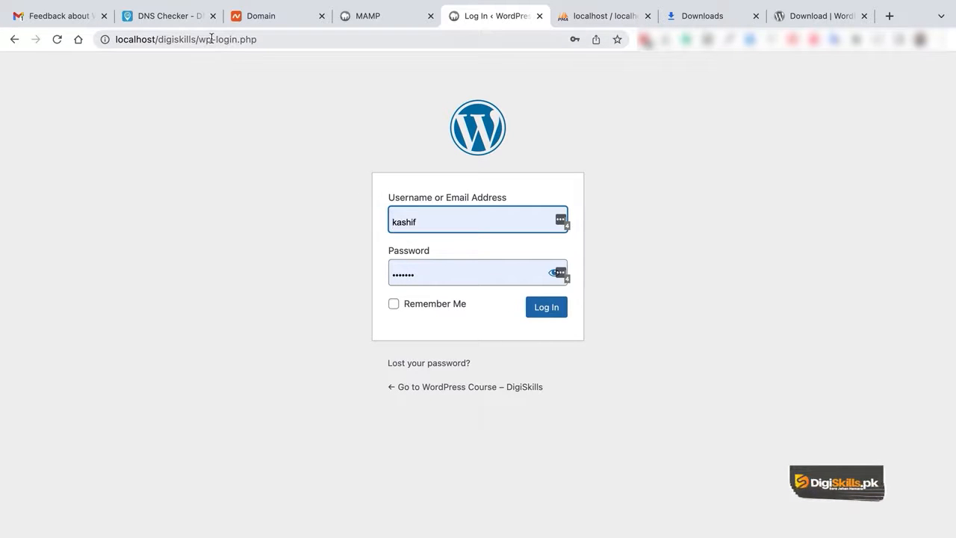
Change the address to wp-admin and sign in with the saved credentials to reach the Dashboard.
{"action": "left_click_drag", "start_coordinate": [214, 39], "coordinate": [290, 44]}
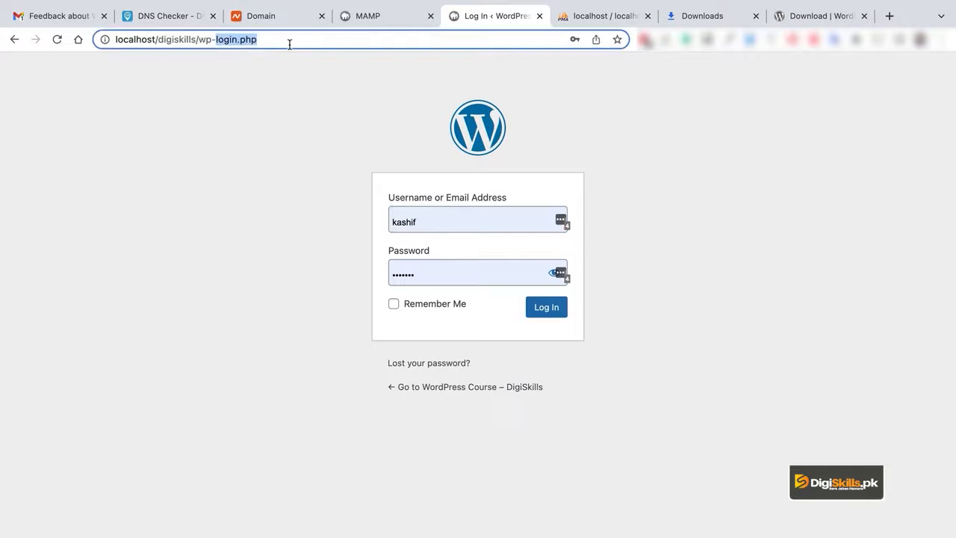
{"action": "type", "text": "admin"}
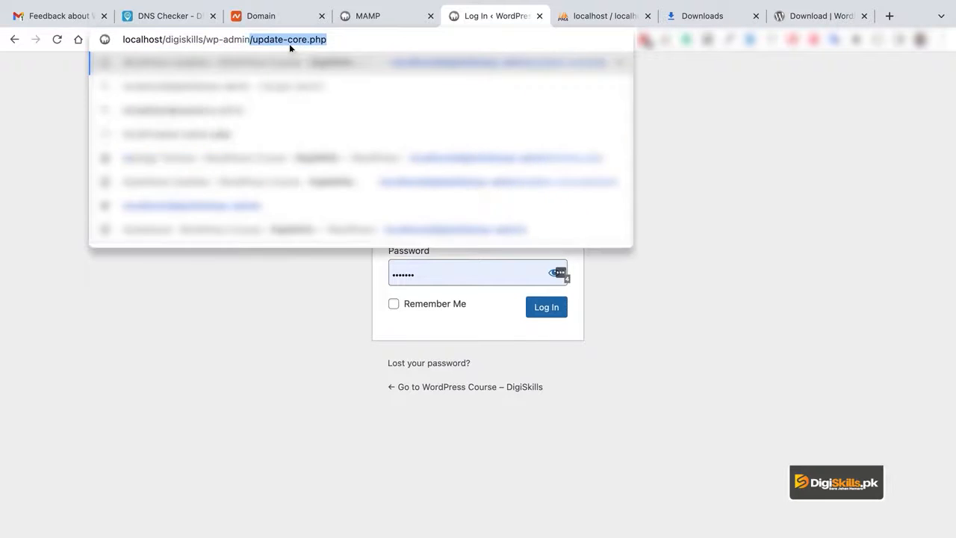
{"action": "key", "text": "Return"}
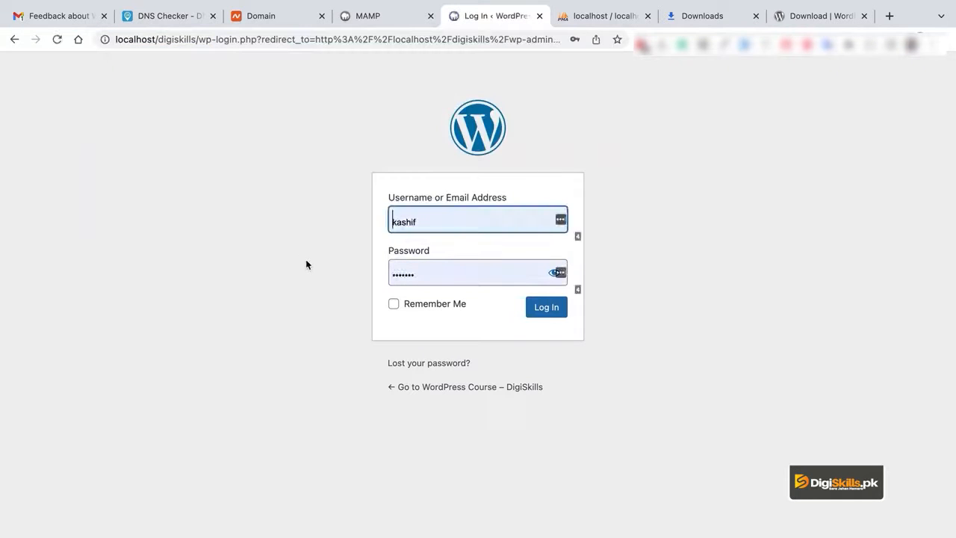
{"action": "left_click", "coordinate": [450, 220]}
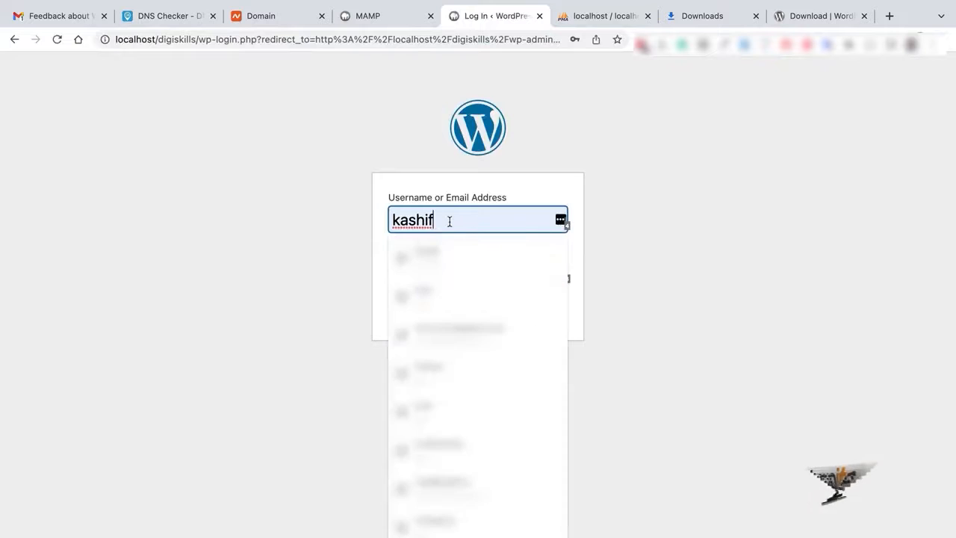
{"action": "left_click", "coordinate": [262, 231]}
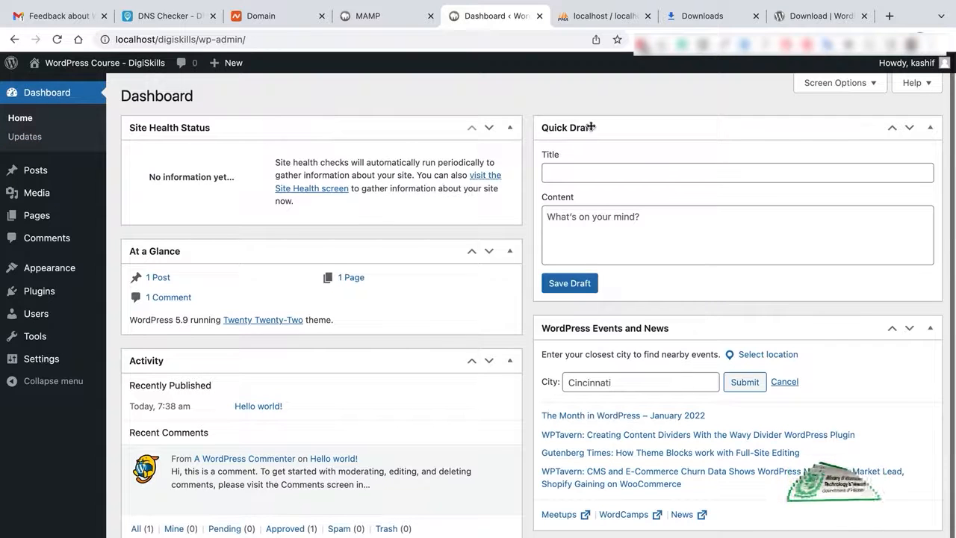
Tour the Quick Draft and version 5.9 widgets, then view the Updates page.
{"action": "left_click", "coordinate": [602, 173]}
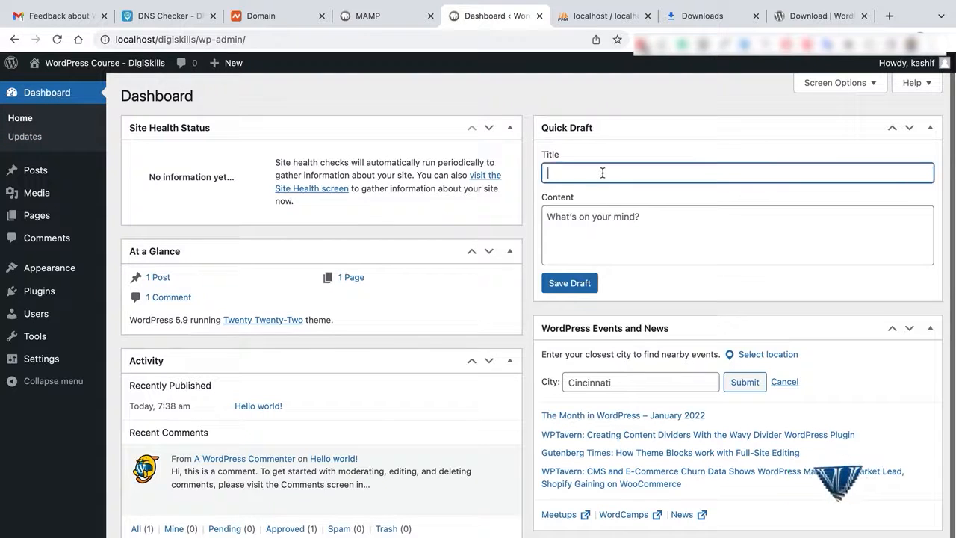
{"action": "left_click", "coordinate": [626, 230]}
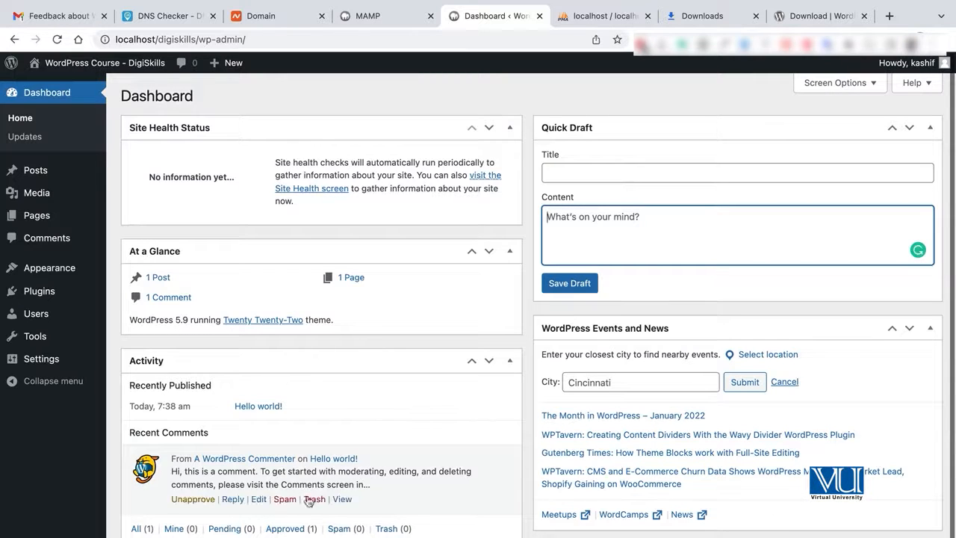
{"action": "mouse_move", "coordinate": [285, 499]}
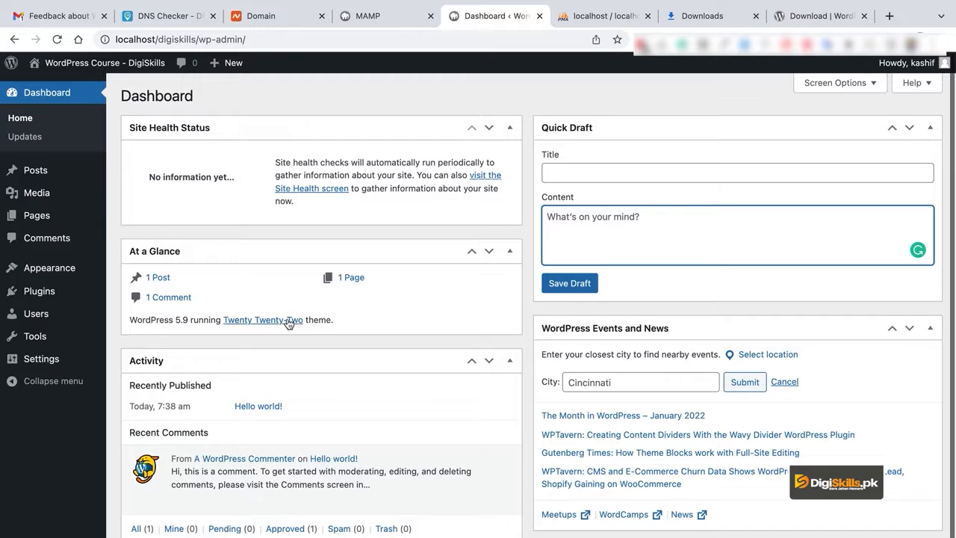
{"action": "left_click", "coordinate": [183, 320]}
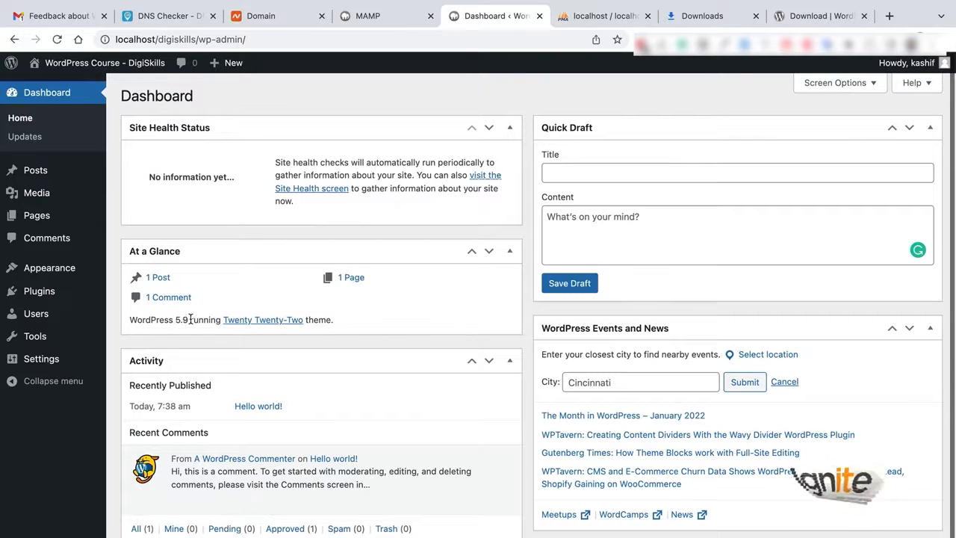
{"action": "left_click", "coordinate": [26, 136]}
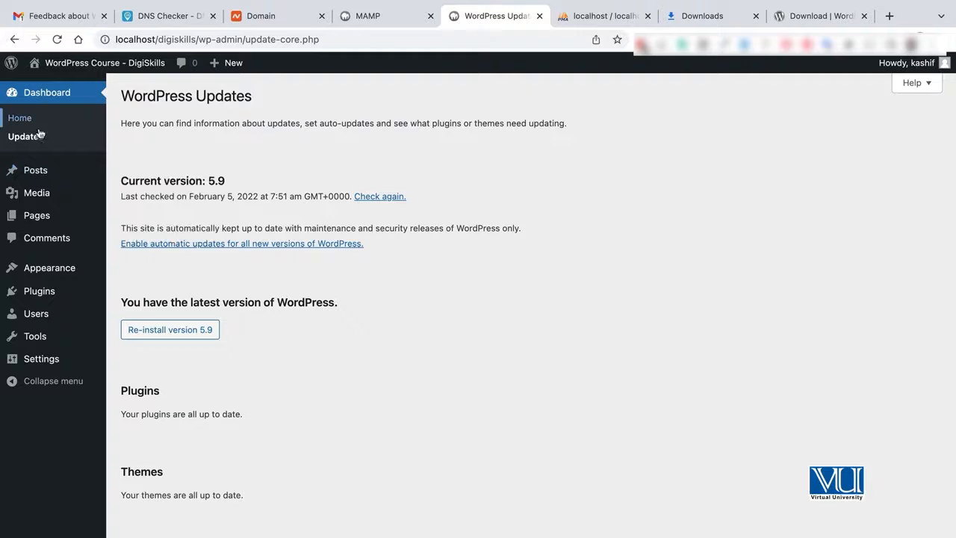
Browse Posts and the empty Tags page, then view the empty Media Library.
{"action": "left_click", "coordinate": [38, 173]}
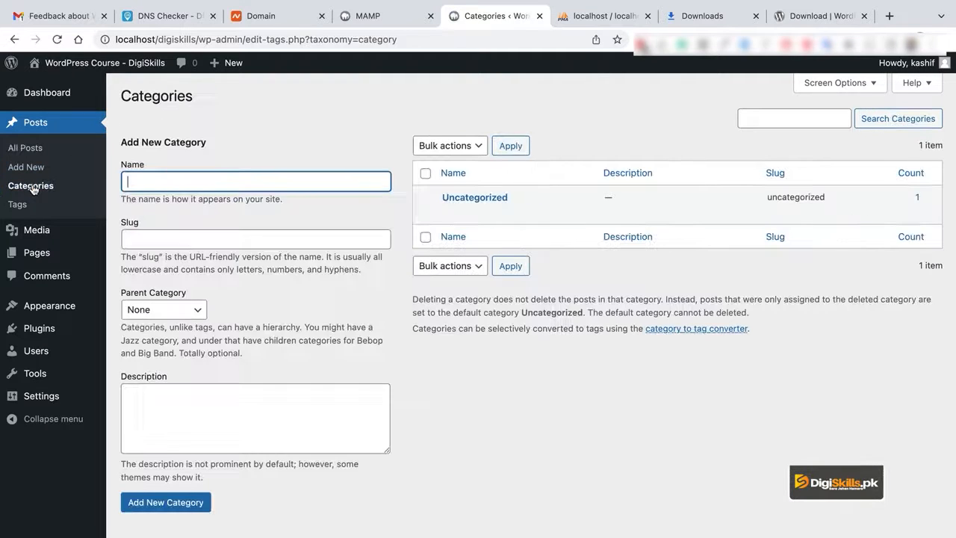
{"action": "left_click", "coordinate": [30, 206]}
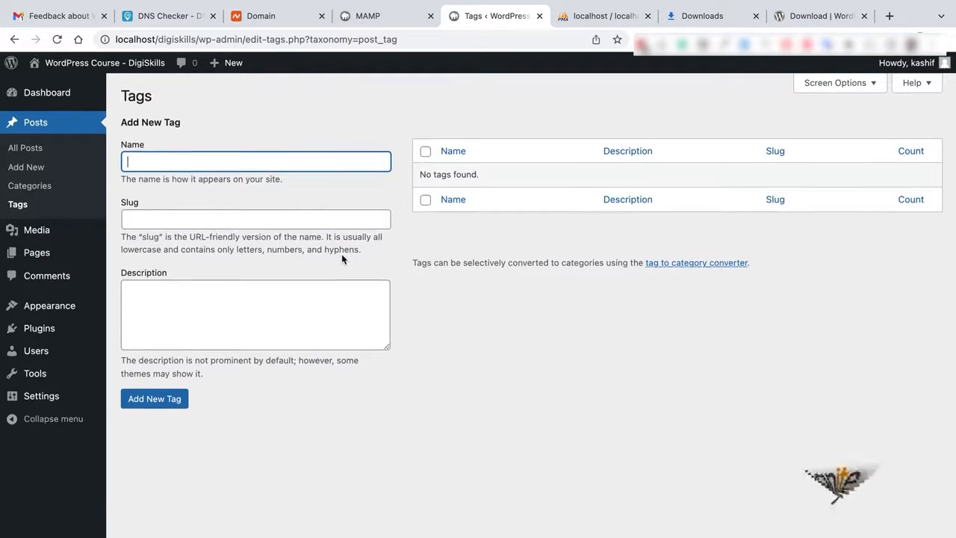
{"action": "left_click", "coordinate": [59, 237]}
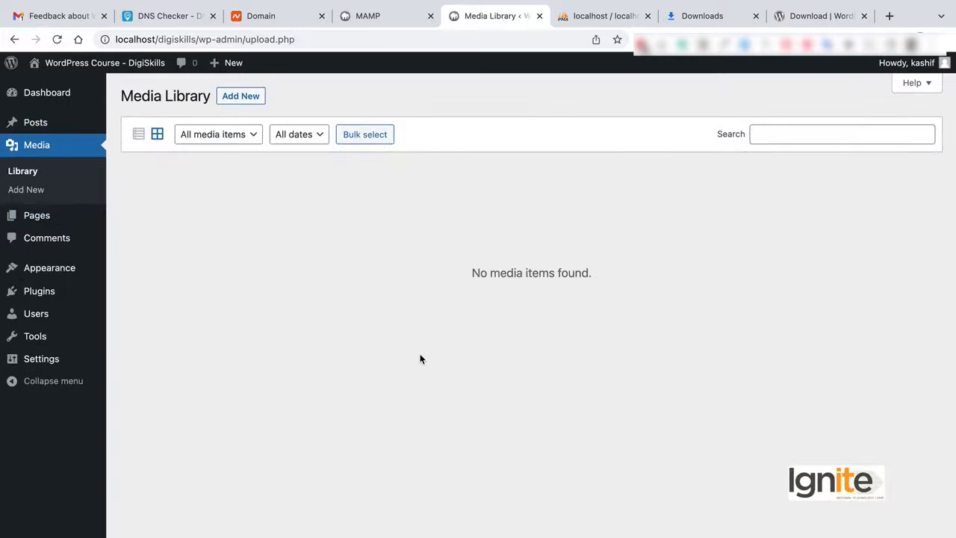
Show the media upload area, then list the draft Privacy Policy and published Sample Page.
{"action": "left_click", "coordinate": [251, 105]}
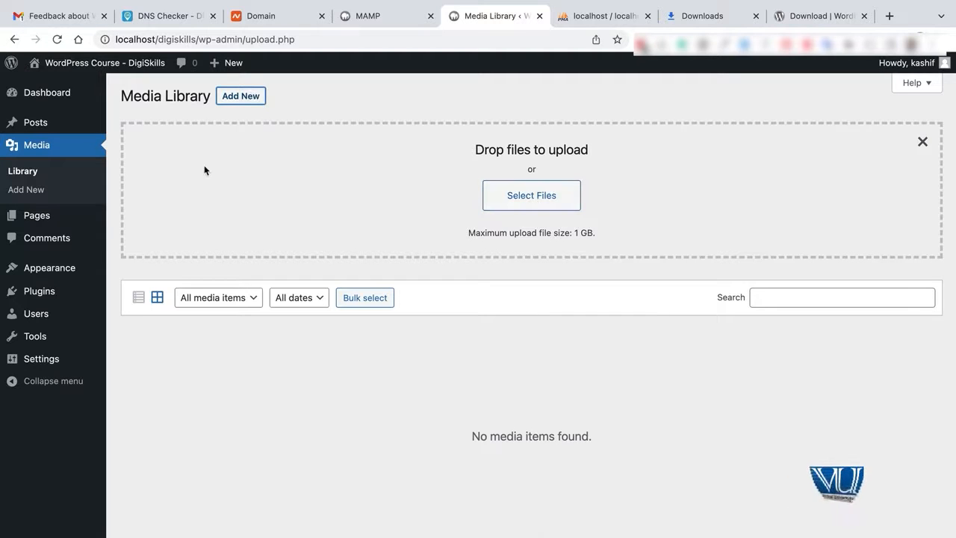
{"action": "left_click", "coordinate": [50, 220]}
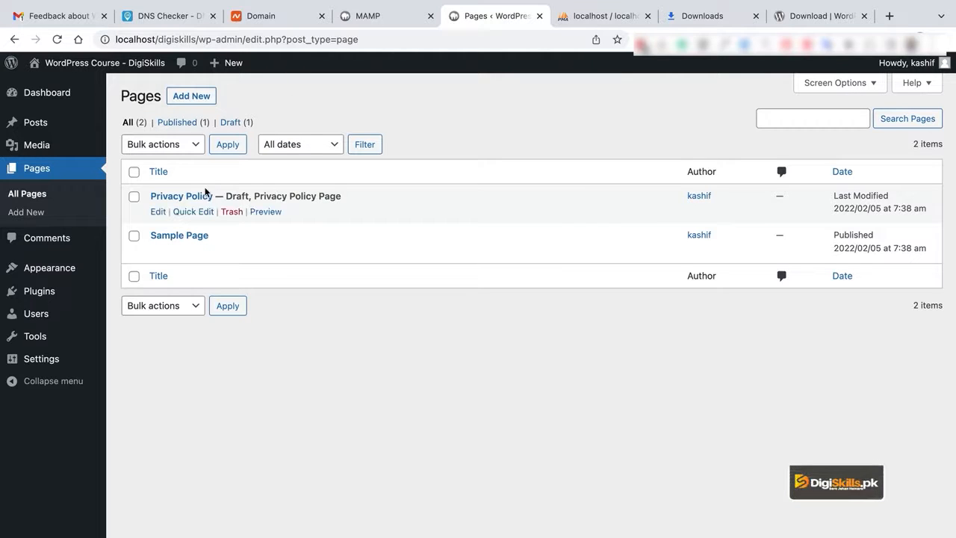
Go from the Comments screen to Appearance > Themes to see the three installed themes.
{"action": "mouse_move", "coordinate": [229, 250]}
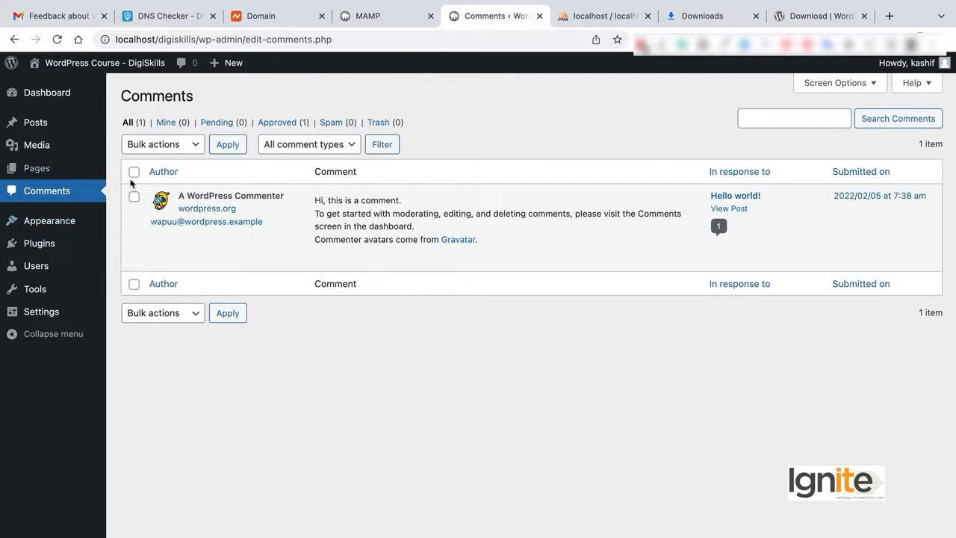
{"action": "left_click", "coordinate": [53, 225]}
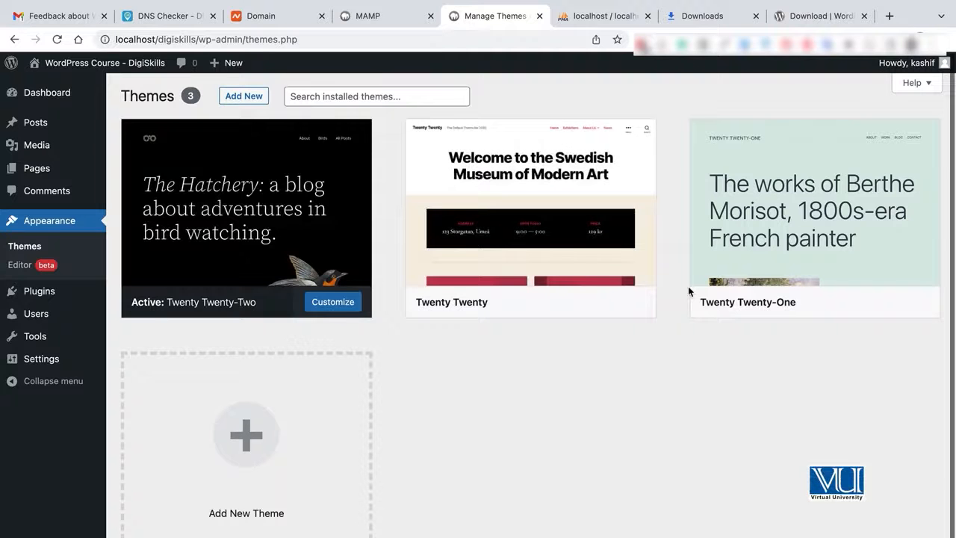
Activate Twenty Twenty, then switch the active theme back to Twenty Twenty-Two.
{"action": "mouse_move", "coordinate": [835, 197]}
{"action": "mouse_move", "coordinate": [489, 200]}
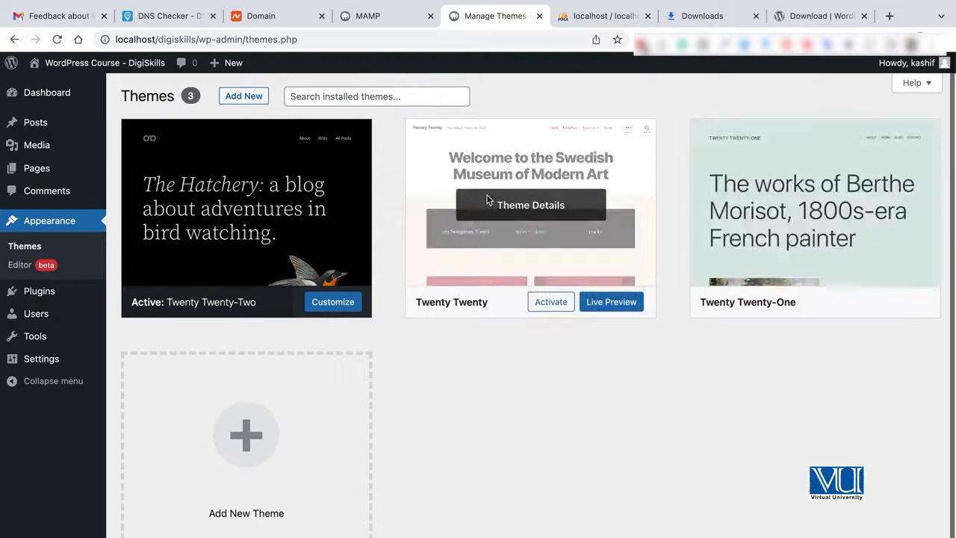
{"action": "left_click", "coordinate": [550, 303]}
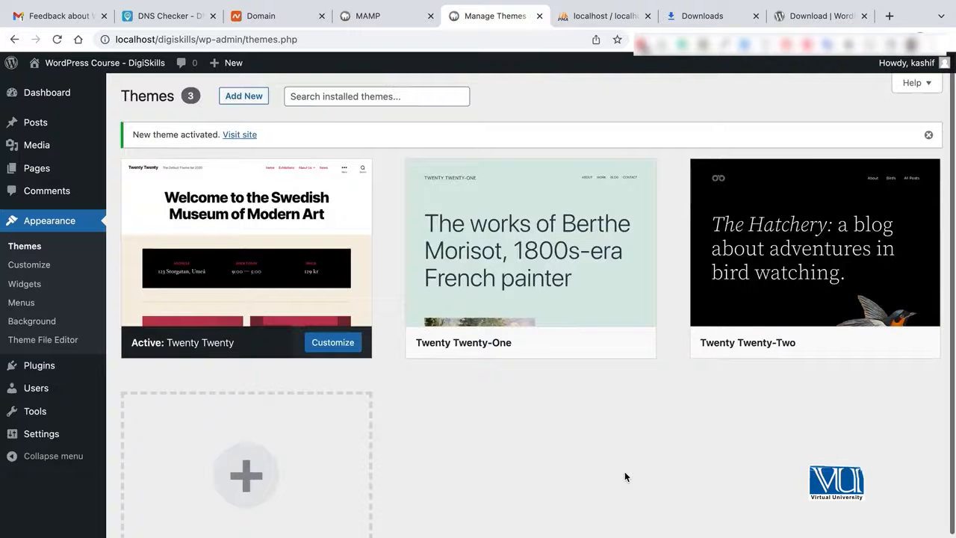
{"action": "mouse_move", "coordinate": [312, 224]}
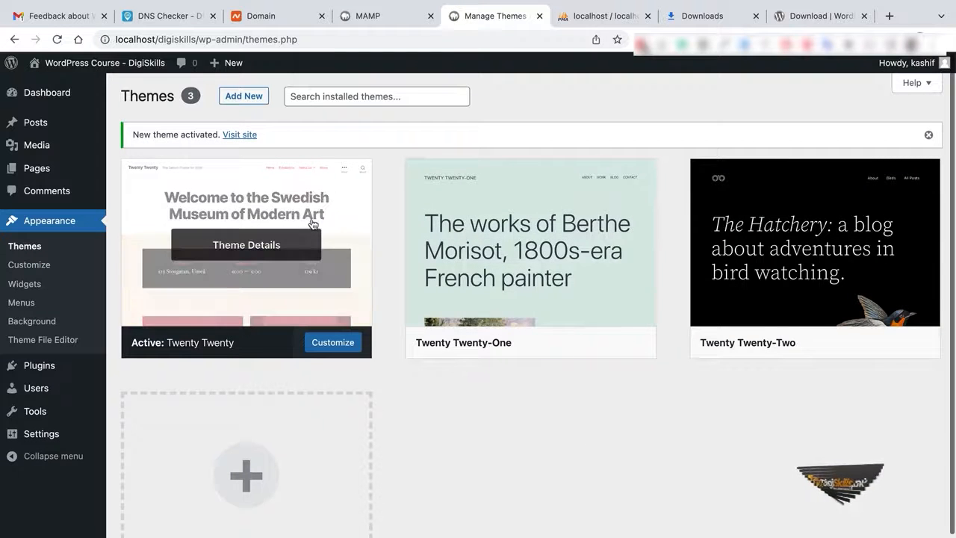
{"action": "mouse_move", "coordinate": [507, 187]}
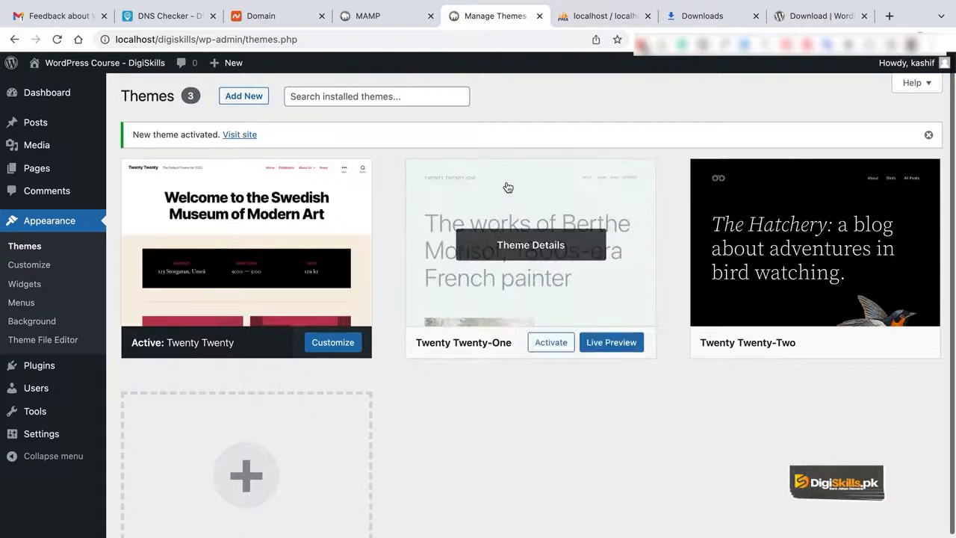
{"action": "mouse_move", "coordinate": [855, 186]}
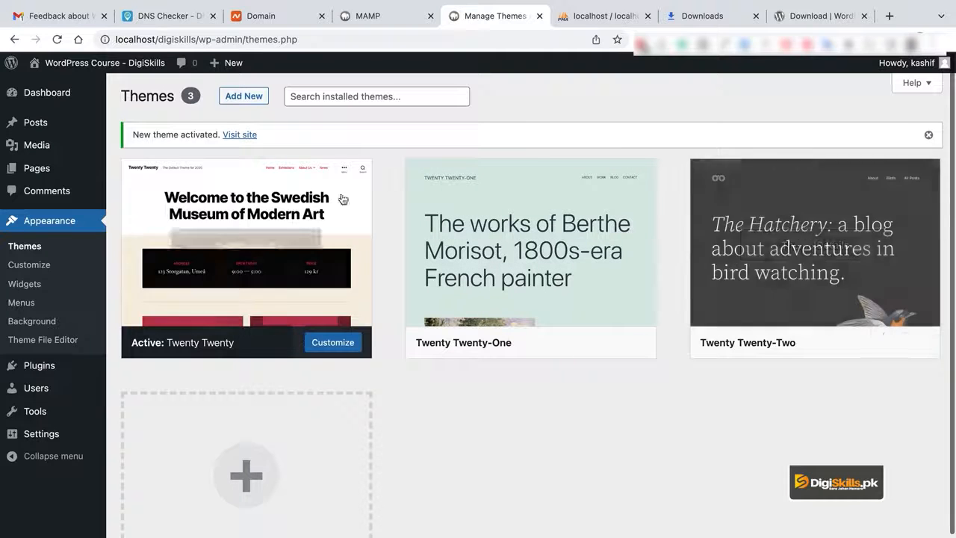
{"action": "mouse_move", "coordinate": [114, 68]}
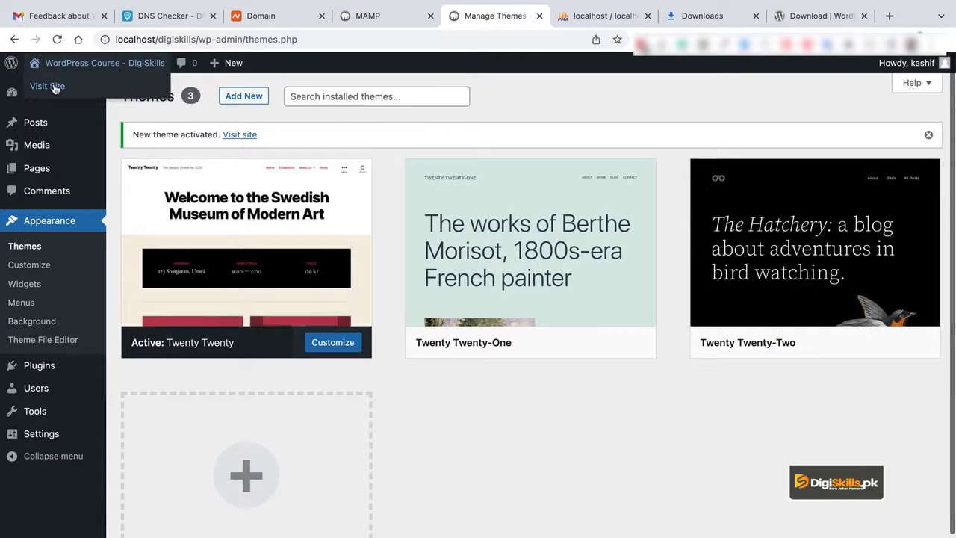
{"action": "left_click", "coordinate": [899, 345]}
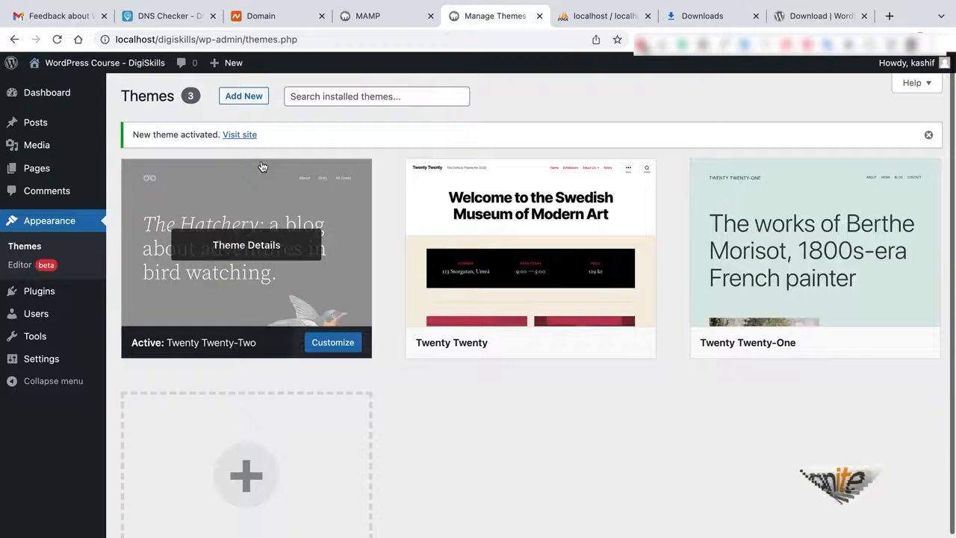
Open the public site in a new tab to view the Twenty Twenty-Two design.
{"action": "right_click", "coordinate": [254, 136]}
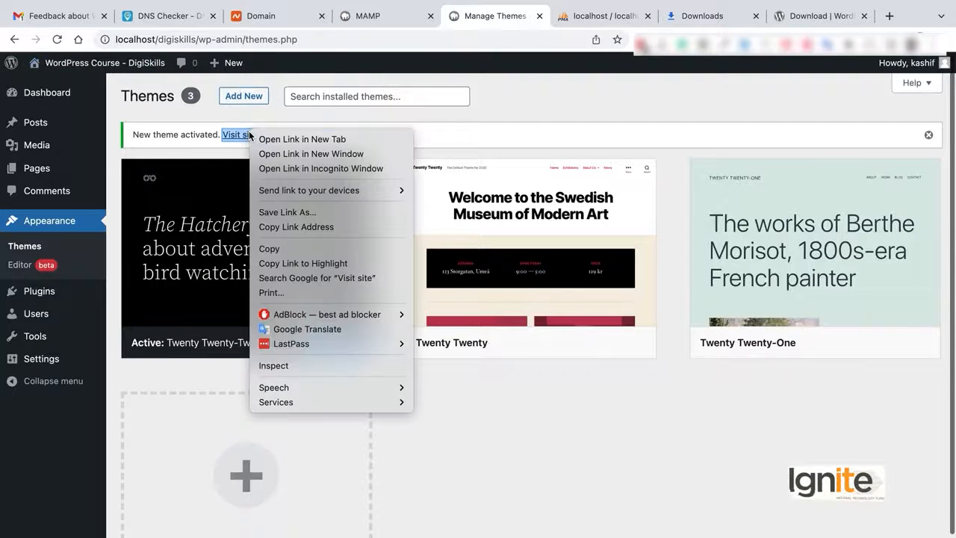
{"action": "left_click", "coordinate": [275, 139]}
{"action": "left_click", "coordinate": [522, 15]}
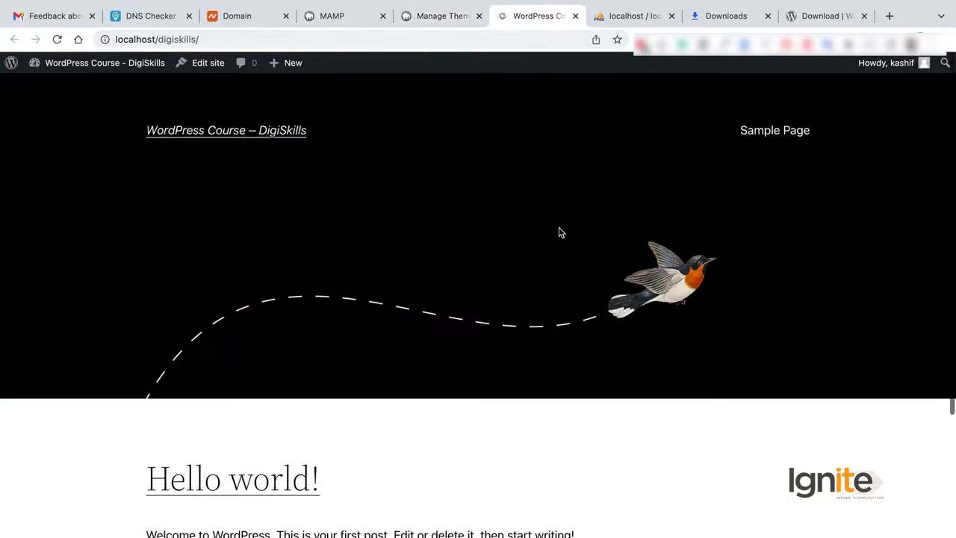
Activate Twenty Twenty and scroll through the site tab in its new design.
{"action": "scroll", "coordinate": [559, 232], "scroll_direction": "down", "scroll_amount": 5}
{"action": "scroll", "coordinate": [559, 233], "scroll_direction": "up", "scroll_amount": 5}
{"action": "left_click", "coordinate": [437, 18]}
{"action": "mouse_move", "coordinate": [580, 316]}
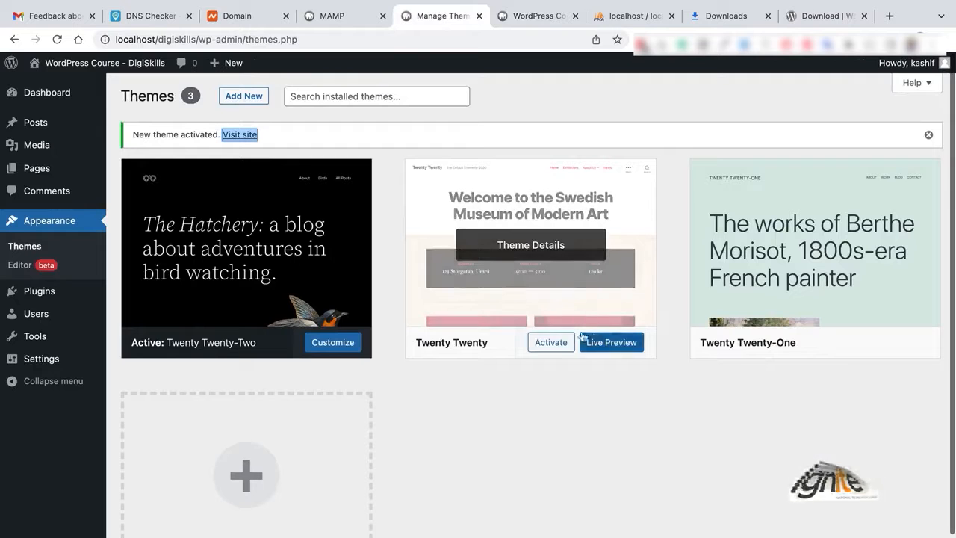
{"action": "left_click", "coordinate": [551, 342]}
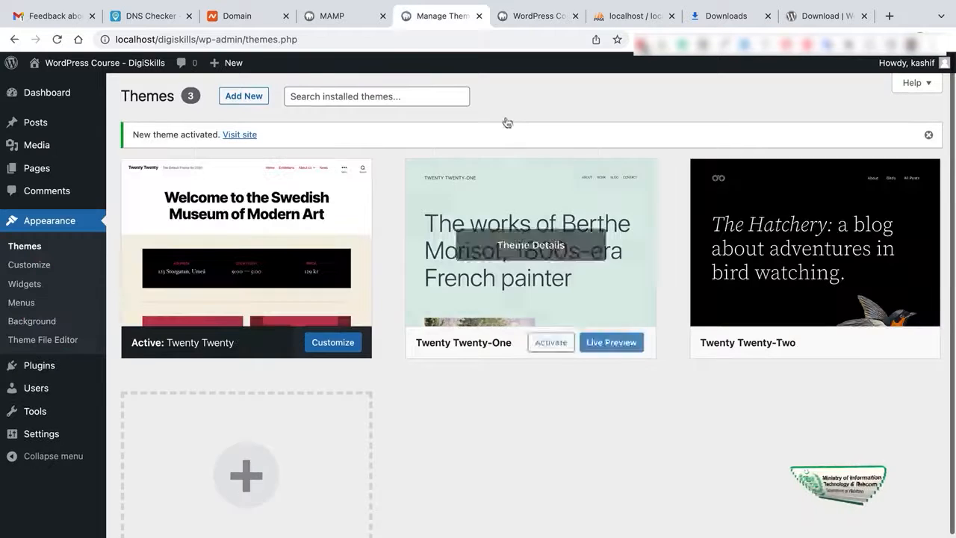
{"action": "left_click", "coordinate": [519, 16]}
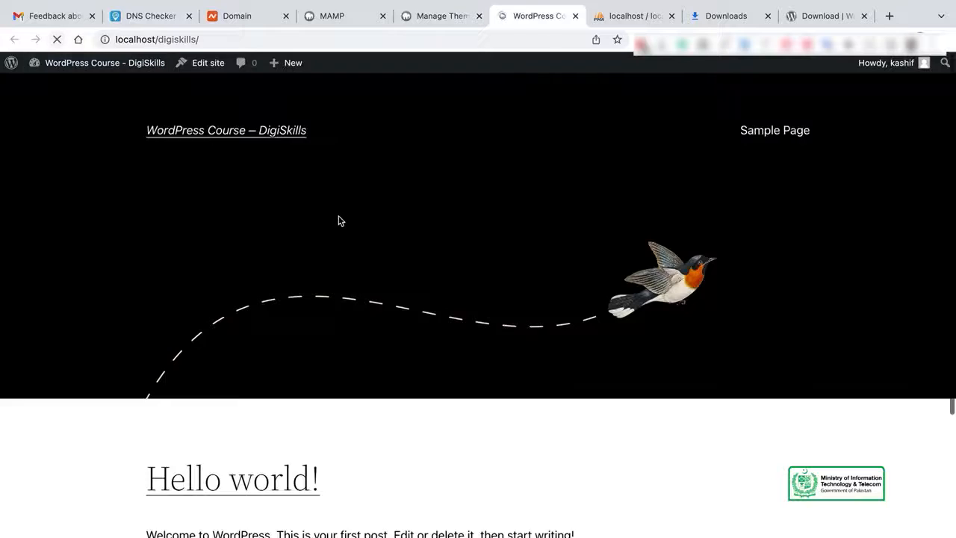
{"action": "scroll", "coordinate": [536, 303], "scroll_direction": "down", "scroll_amount": 8}
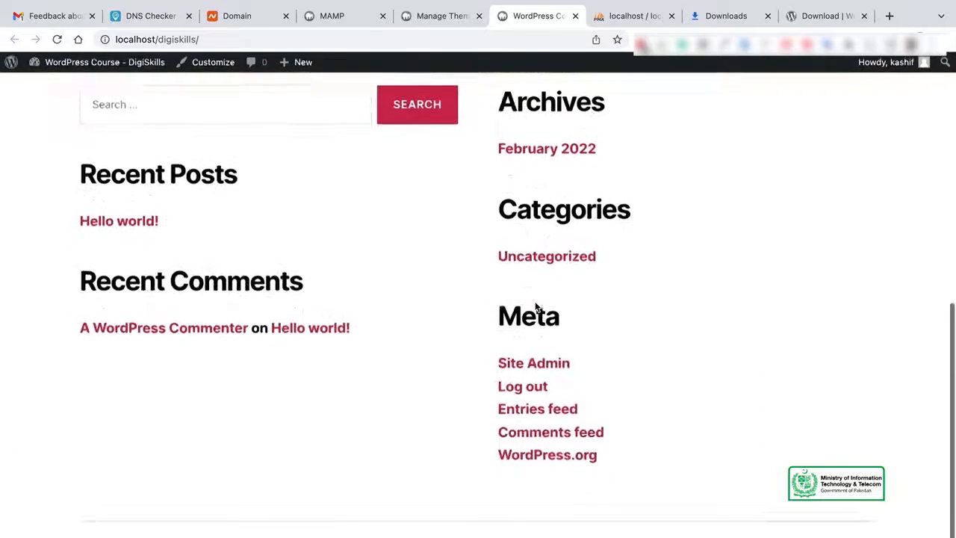
{"action": "scroll", "coordinate": [536, 307], "scroll_direction": "up", "scroll_amount": 10}
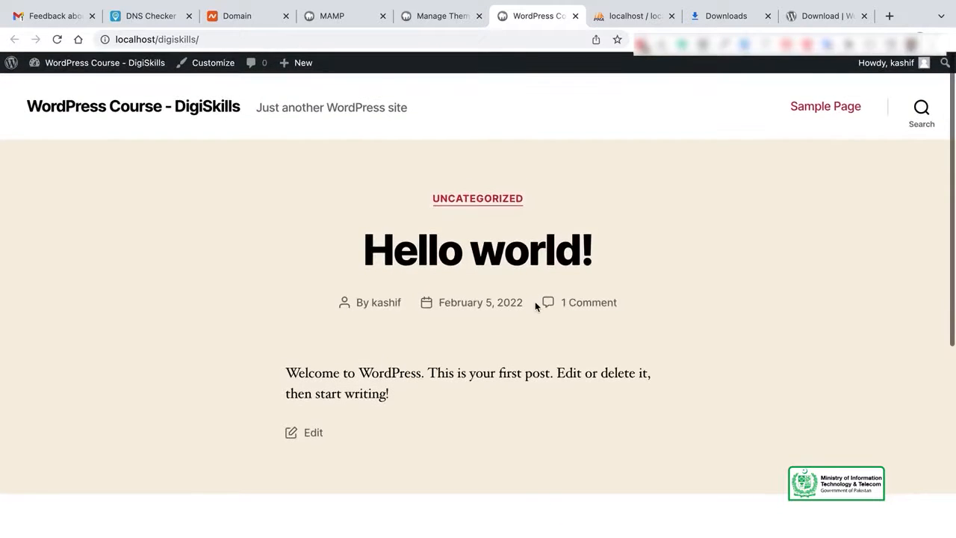
{"action": "scroll", "coordinate": [535, 305], "scroll_direction": "down", "scroll_amount": 8}
{"action": "scroll", "coordinate": [534, 304], "scroll_direction": "up", "scroll_amount": 8}
{"action": "scroll", "coordinate": [536, 305], "scroll_direction": "down", "scroll_amount": 2}
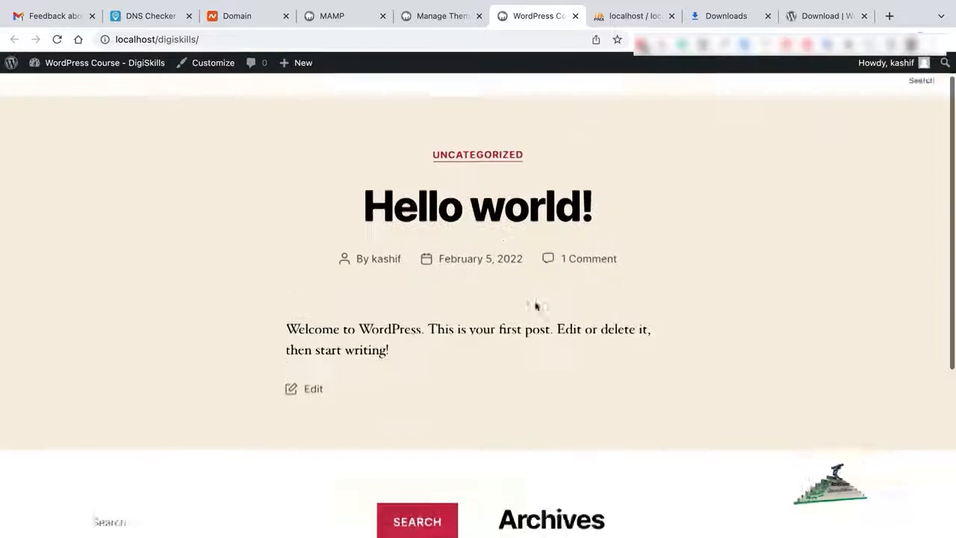
{"action": "scroll", "coordinate": [535, 305], "scroll_direction": "down", "scroll_amount": 6}
{"action": "scroll", "coordinate": [537, 296], "scroll_direction": "up", "scroll_amount": 8}
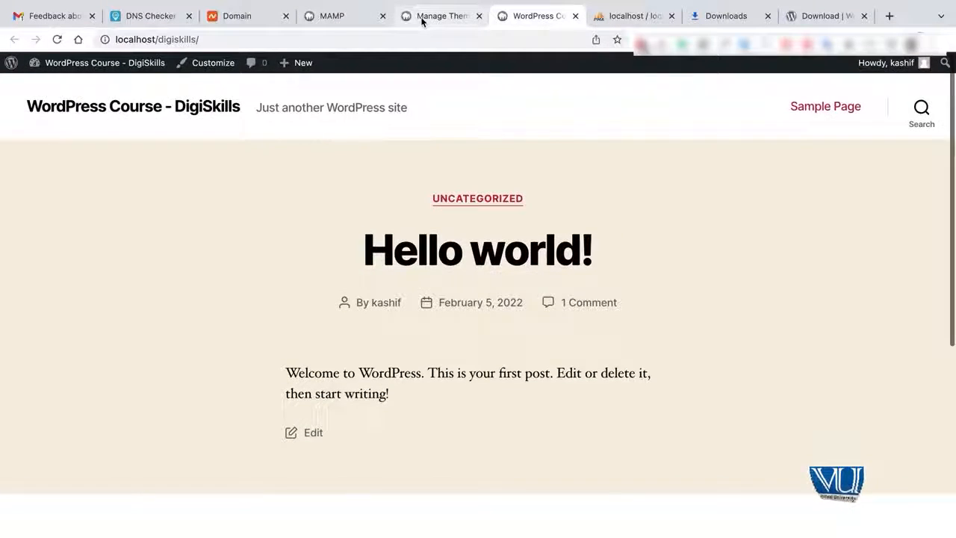
Activate Twenty Twenty-One and reload the site tab to see the Hello world! post.
{"action": "left_click", "coordinate": [421, 18]}
{"action": "mouse_move", "coordinate": [518, 350]}
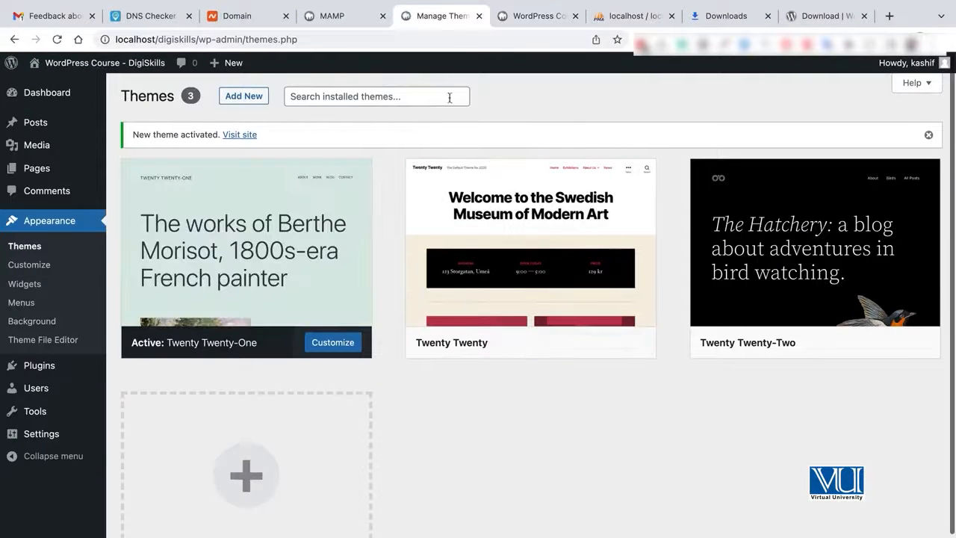
{"action": "left_click", "coordinate": [517, 17]}
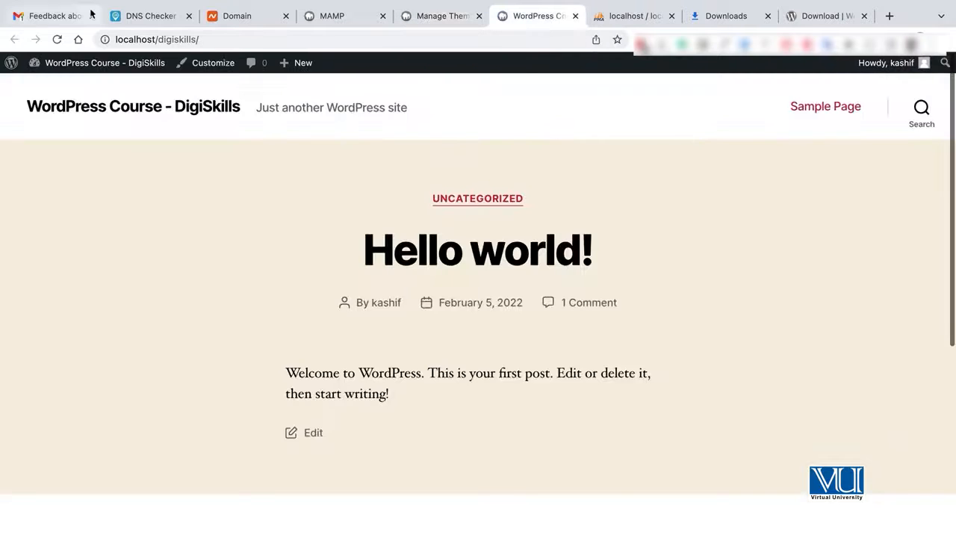
{"action": "left_click", "coordinate": [56, 38]}
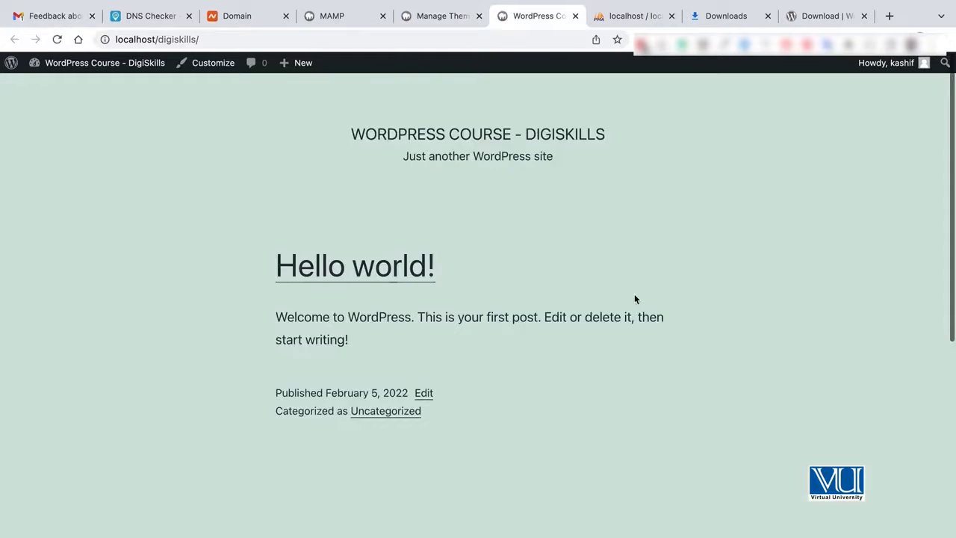
{"action": "scroll", "coordinate": [635, 299], "scroll_direction": "down", "scroll_amount": 10}
{"action": "scroll", "coordinate": [634, 295], "scroll_direction": "up", "scroll_amount": 10}
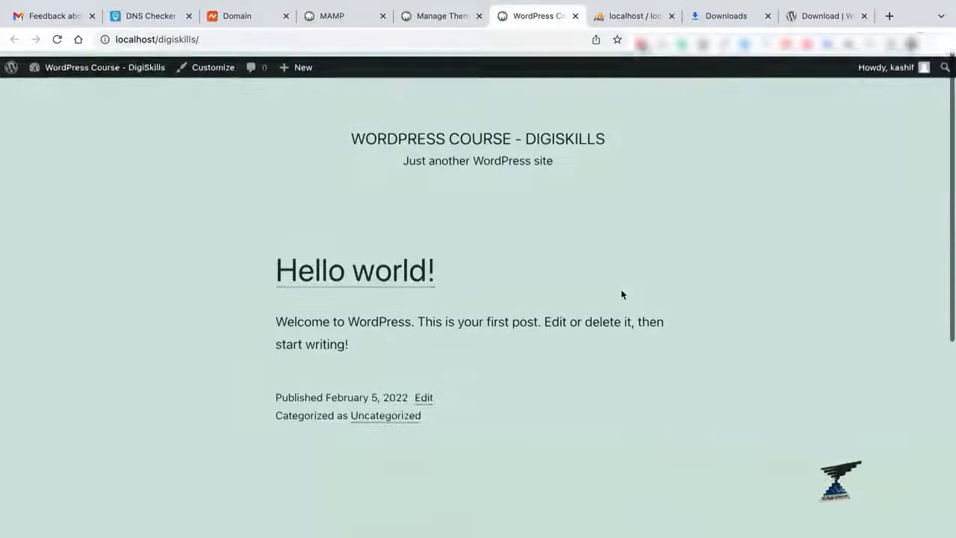
Reactivate Twenty Twenty-Two and move on to Plugins > Installed Plugins.
{"action": "left_click", "coordinate": [435, 15]}
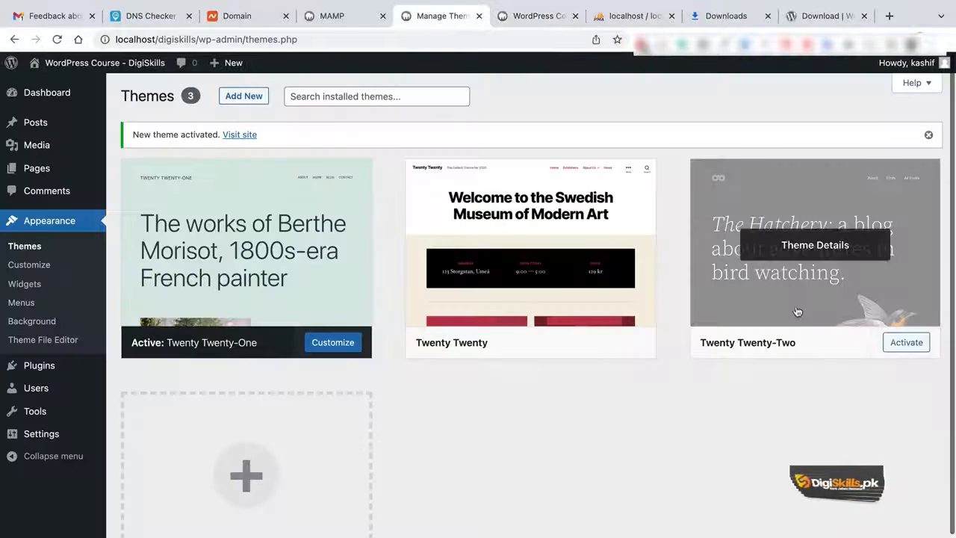
{"action": "left_click", "coordinate": [905, 342]}
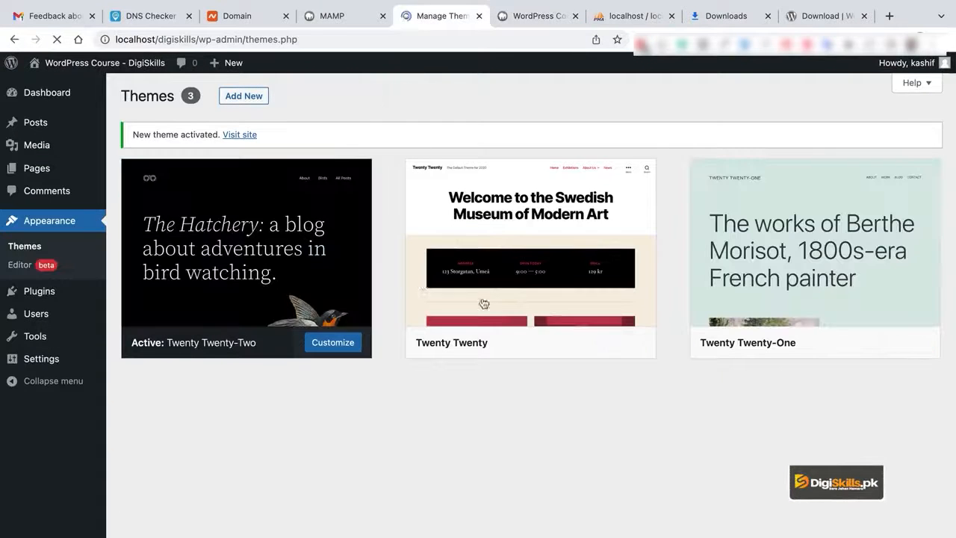
{"action": "mouse_move", "coordinate": [42, 301]}
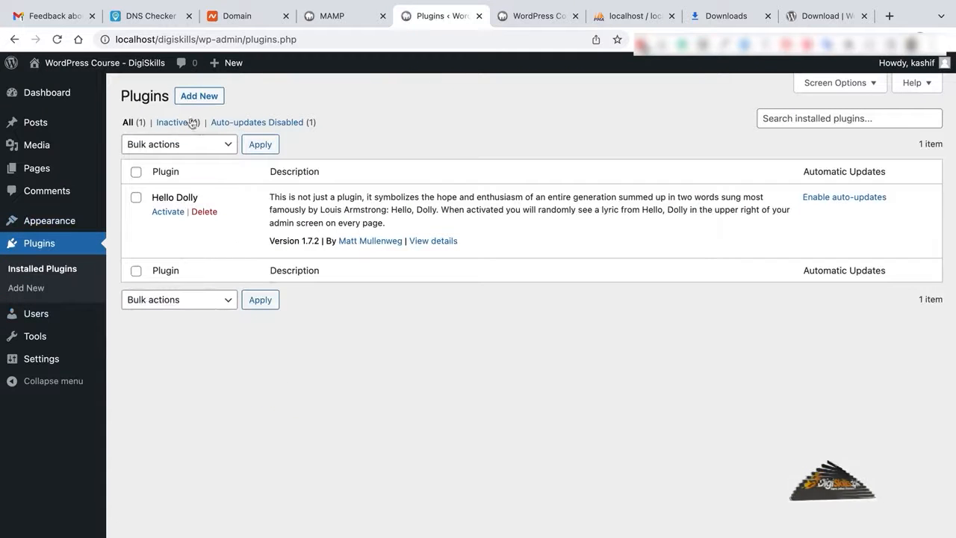
Delete the Hello Dolly plugin after confirming, then view the single-administrator Users list.
{"action": "left_click", "coordinate": [214, 212]}
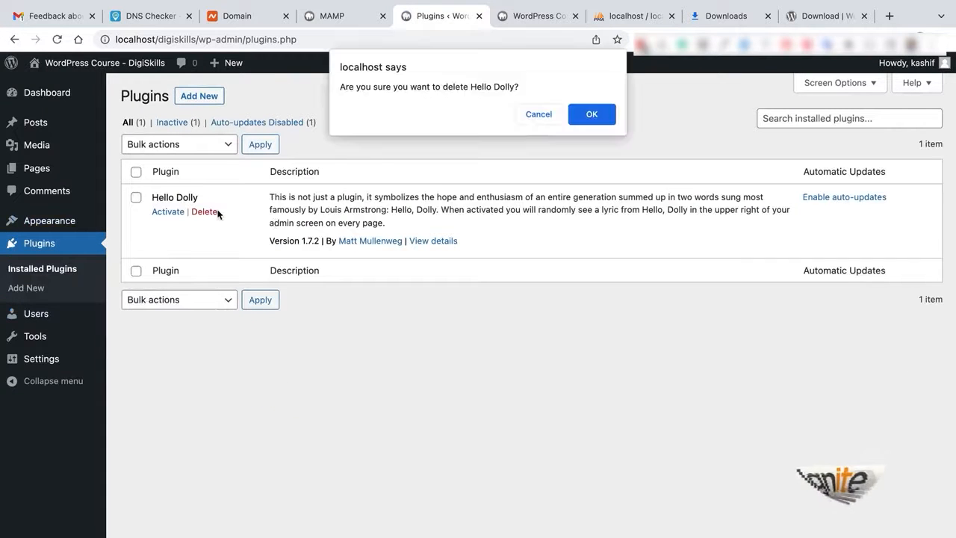
{"action": "left_click", "coordinate": [584, 115]}
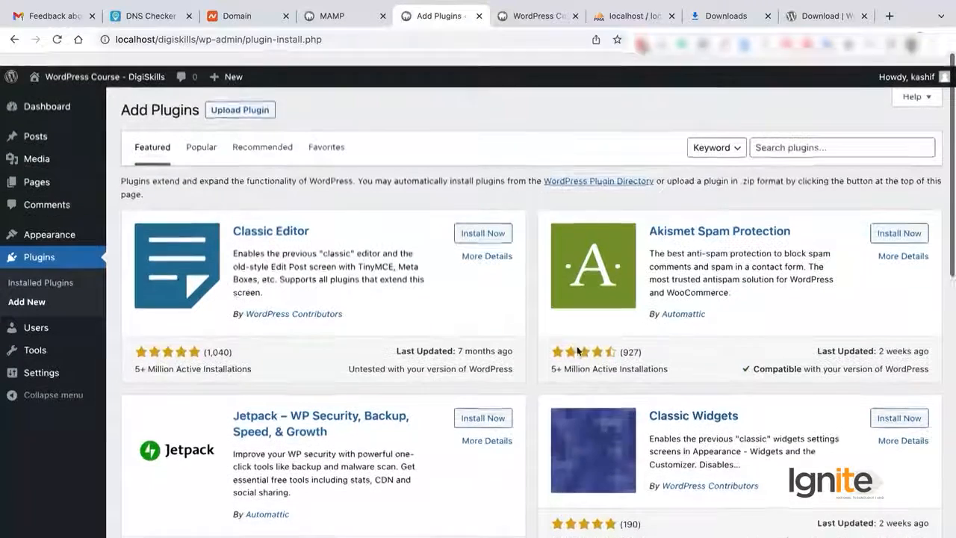
{"action": "left_click", "coordinate": [28, 321]}
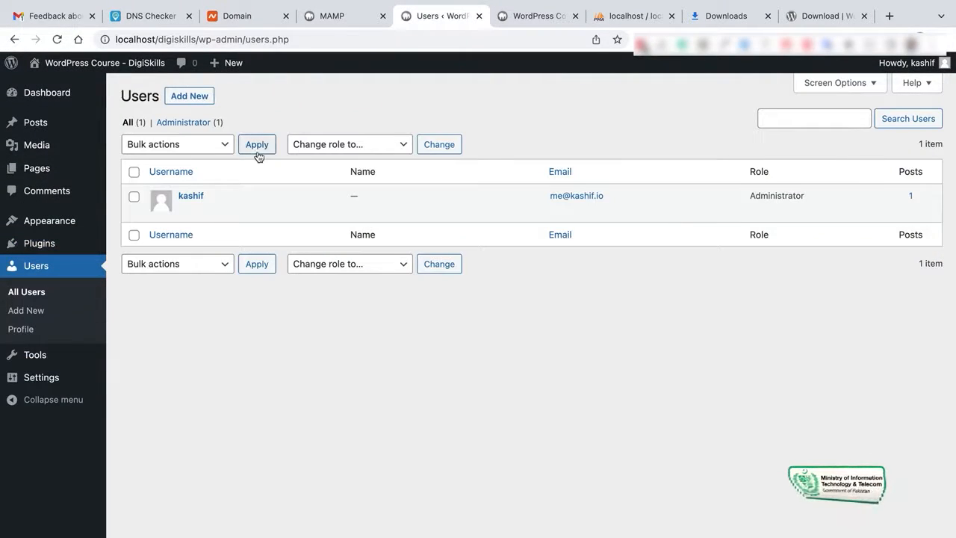
Start the Add New User form and begin entering the username 'stu'.
{"action": "left_click", "coordinate": [191, 96]}
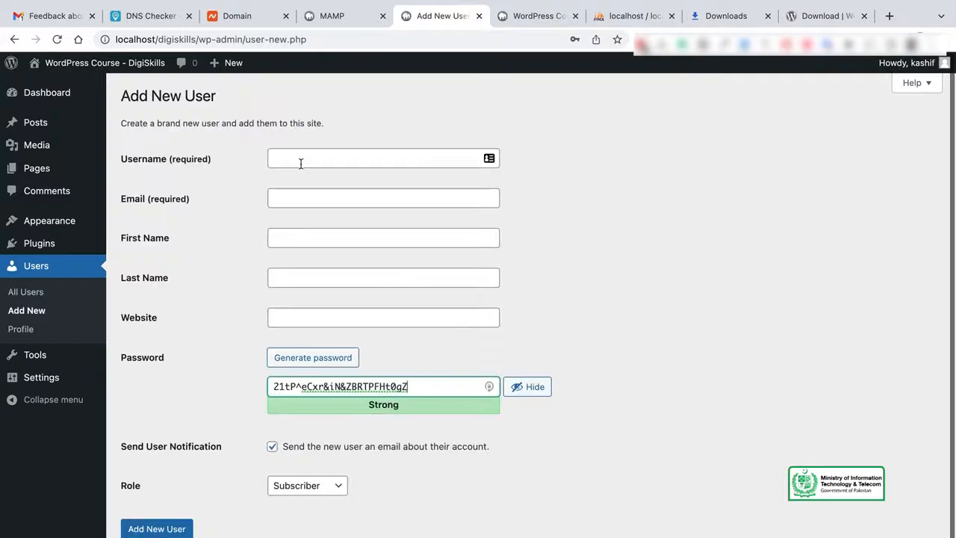
{"action": "type", "text": "stu"}
{"action": "left_click", "coordinate": [388, 155]}
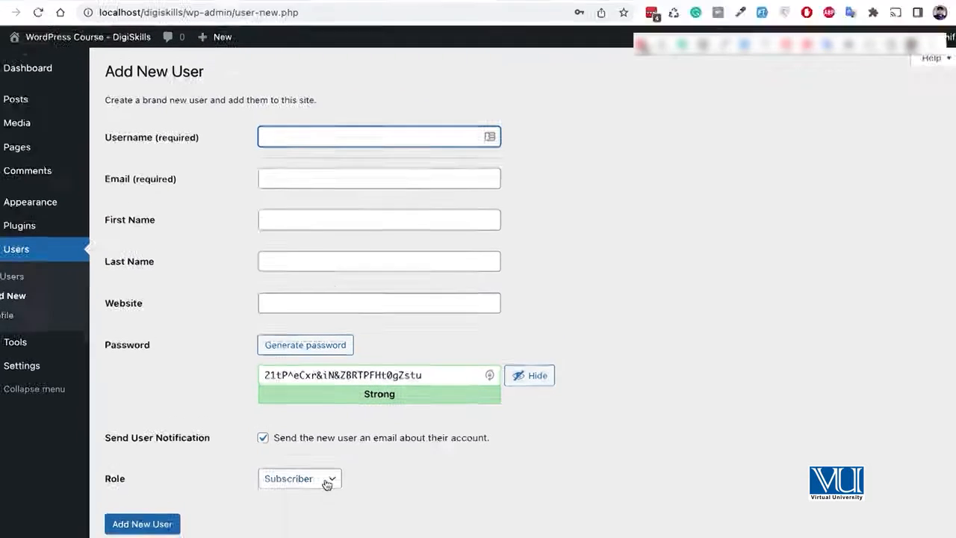
Look over the new user's role choices, then dismiss the page context menu without adding anyone.
{"action": "left_click", "coordinate": [333, 486]}
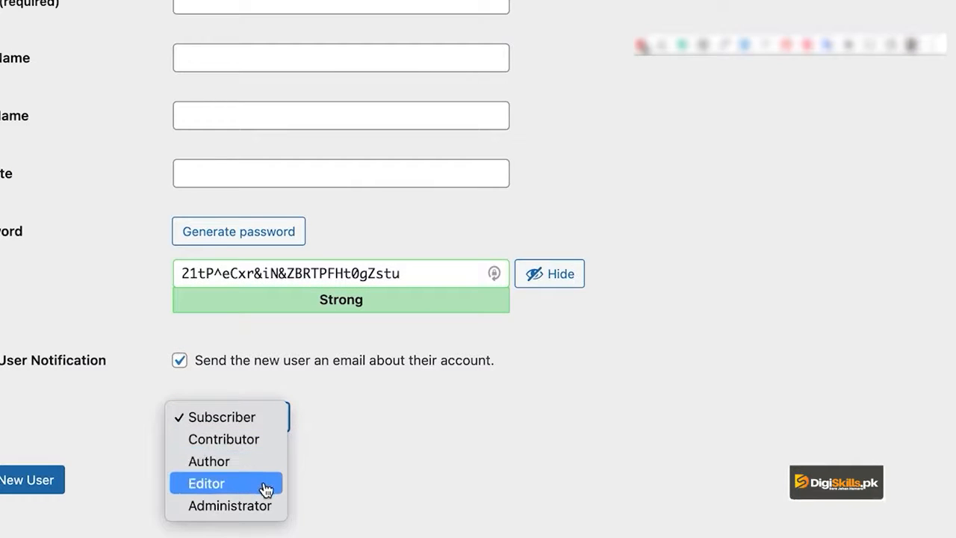
{"action": "left_click", "coordinate": [389, 440]}
{"action": "left_click", "coordinate": [271, 432]}
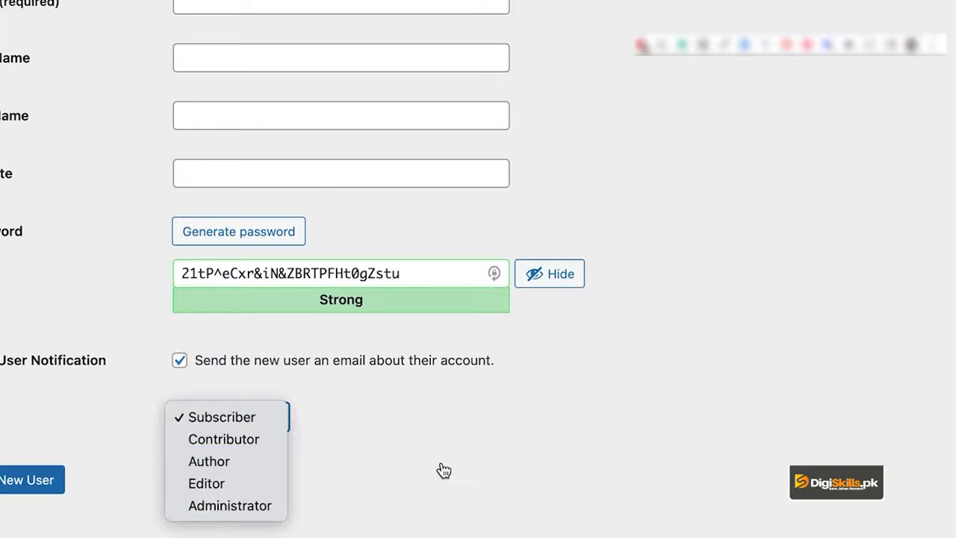
{"action": "right_click", "coordinate": [488, 461]}
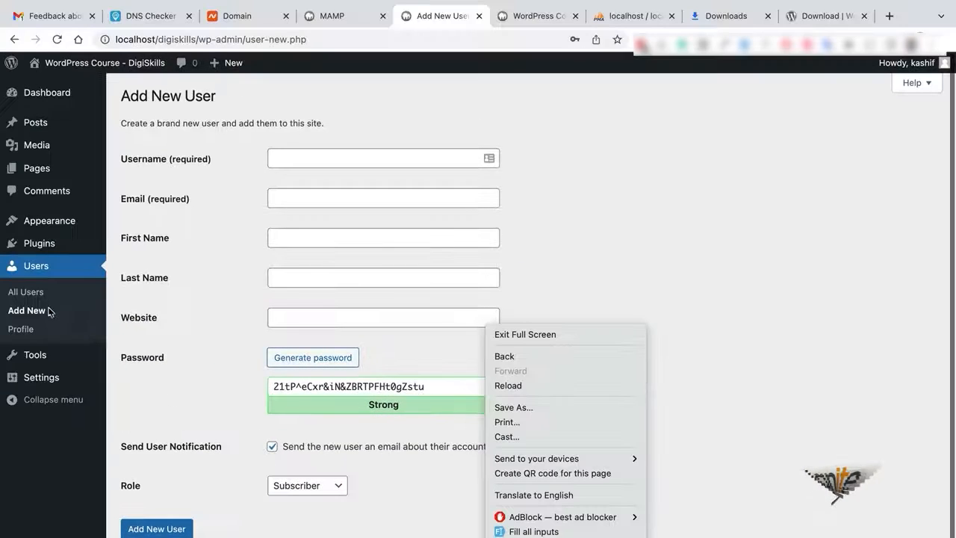
{"action": "left_click", "coordinate": [36, 307]}
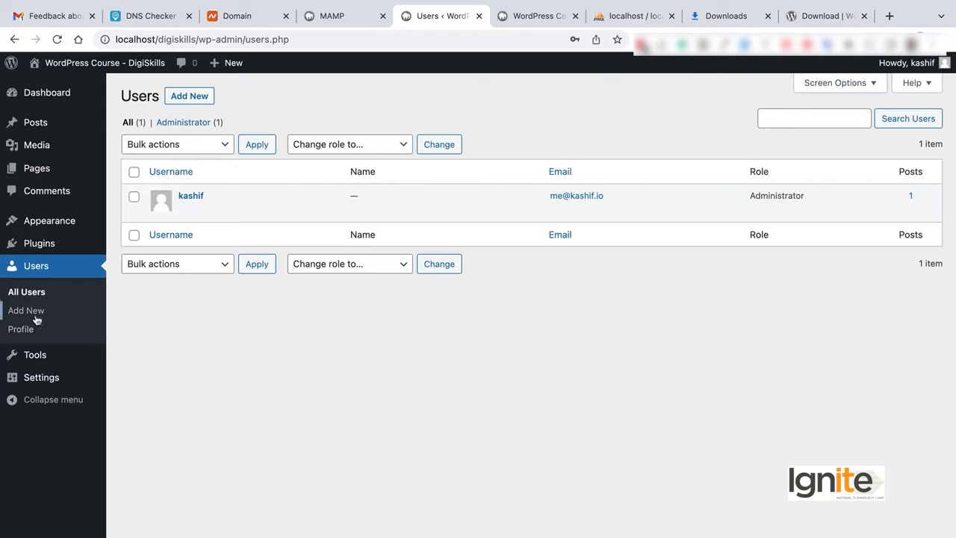
Try the Sunrise, Light, Modern, Blue, Ectoplasm and Default colour schemes, then settle on Midnight.
{"action": "scroll", "coordinate": [444, 252], "scroll_direction": "down", "scroll_amount": 1}
{"action": "scroll", "coordinate": [444, 252], "scroll_direction": "up", "scroll_amount": 1}
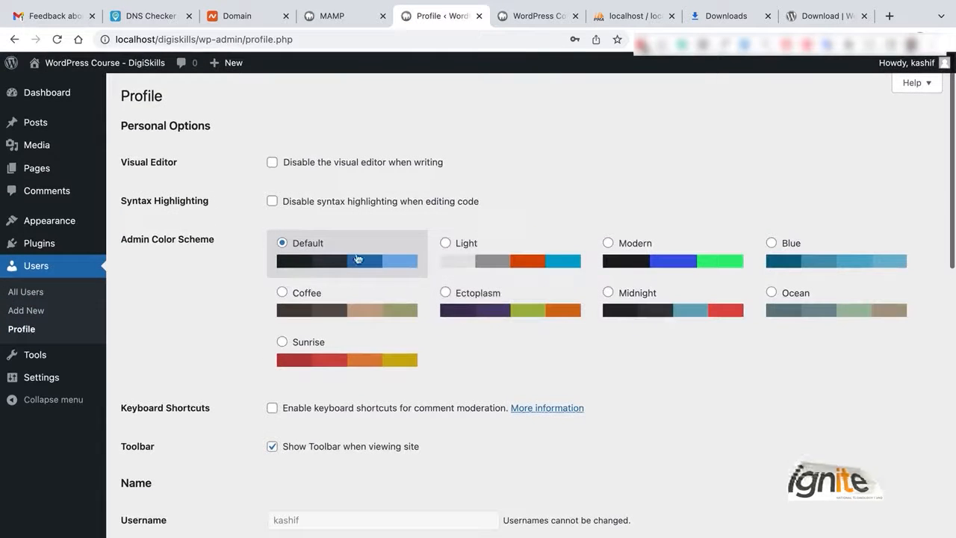
{"action": "left_click", "coordinate": [366, 344]}
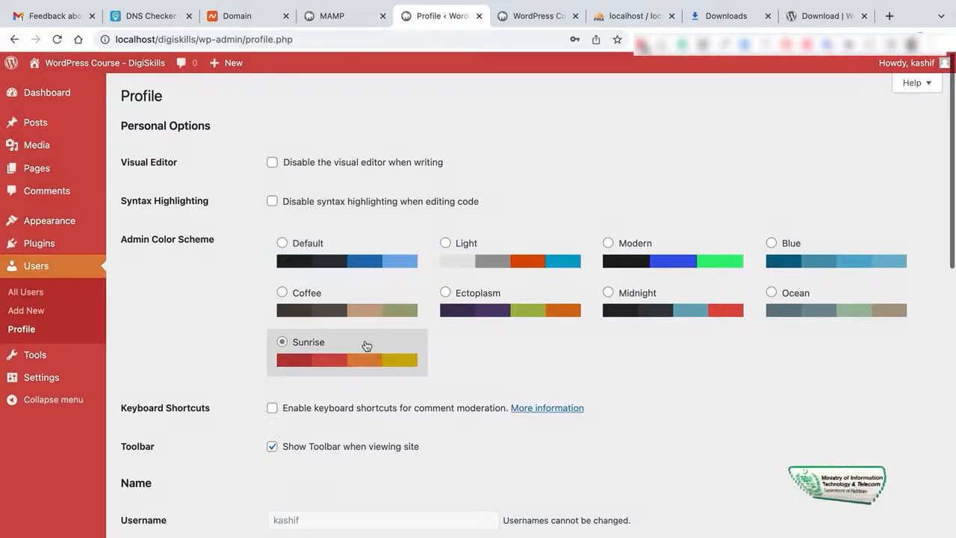
{"action": "left_click", "coordinate": [457, 271]}
{"action": "left_click", "coordinate": [688, 253]}
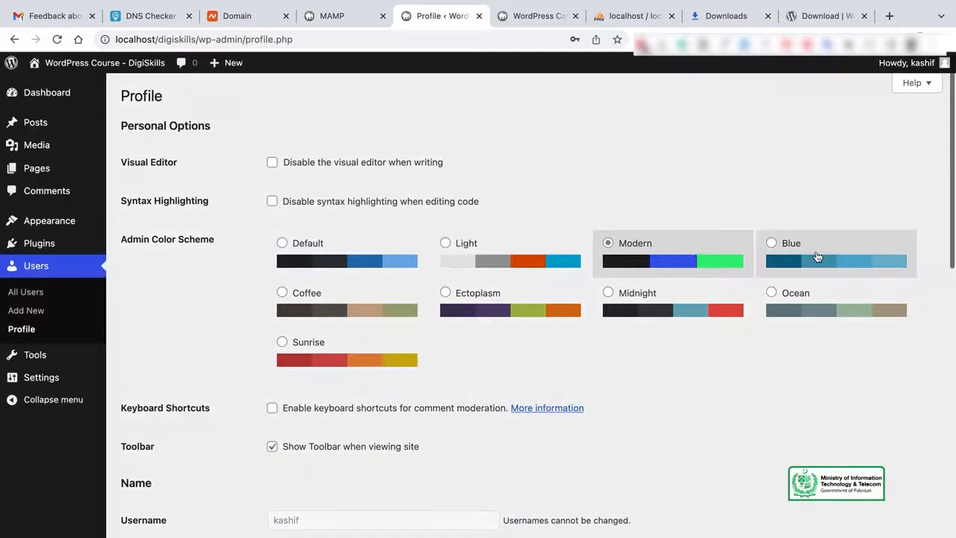
{"action": "left_click", "coordinate": [816, 256]}
{"action": "left_click", "coordinate": [551, 301]}
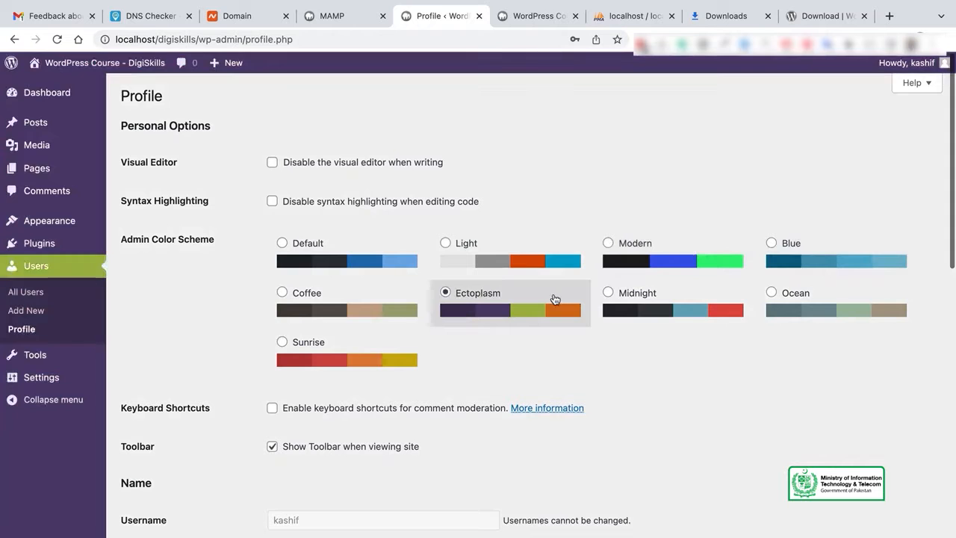
{"action": "left_click", "coordinate": [690, 300]}
{"action": "left_click", "coordinate": [501, 309]}
{"action": "left_click", "coordinate": [338, 253]}
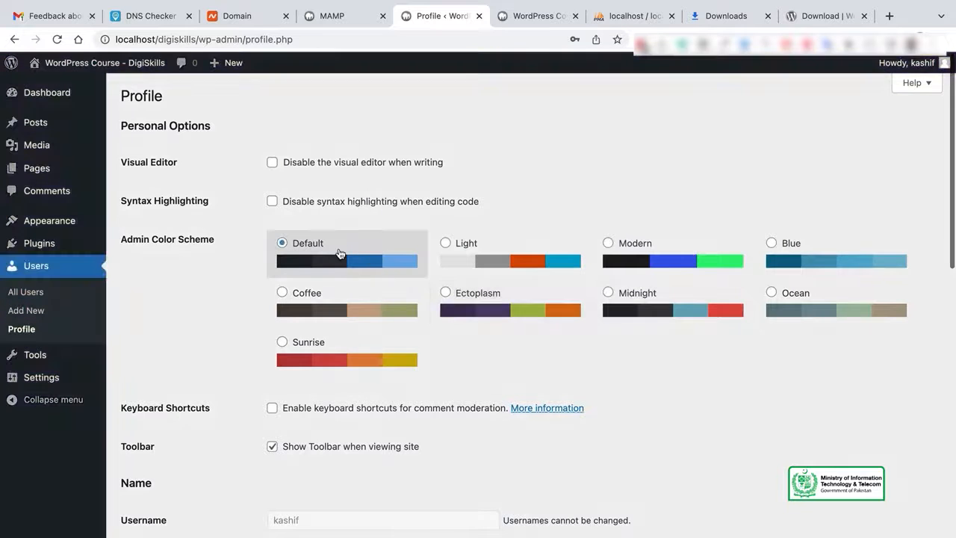
{"action": "left_click", "coordinate": [671, 307]}
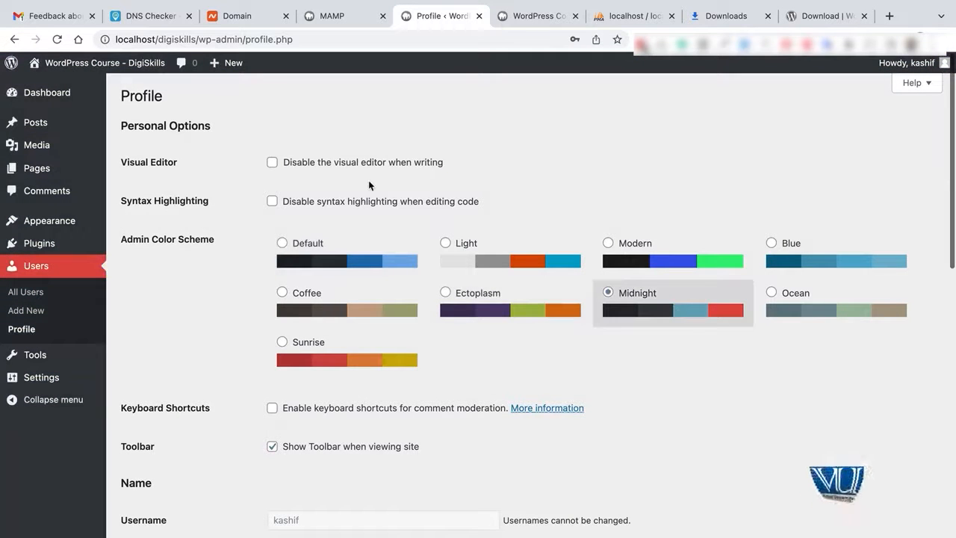
{"action": "scroll", "coordinate": [368, 186], "scroll_direction": "down", "scroll_amount": 3}
Enter the profile's first and last name, retyping the first name.
{"action": "scroll", "coordinate": [368, 184], "scroll_direction": "down", "scroll_amount": 6}
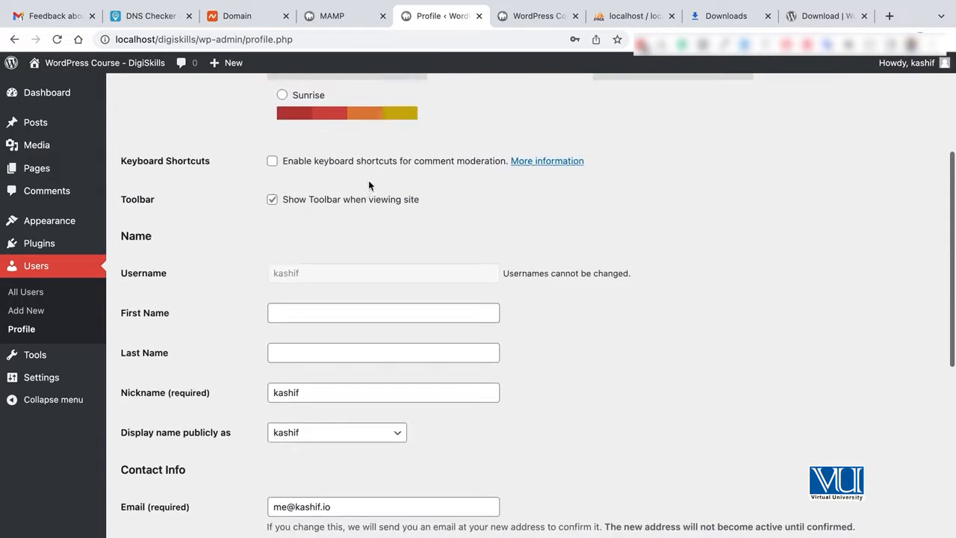
{"action": "left_click", "coordinate": [283, 237]}
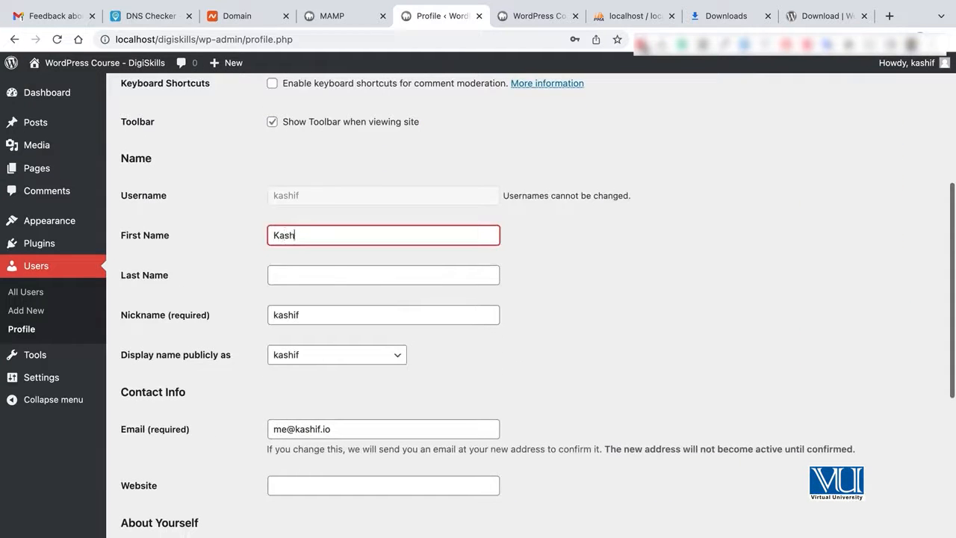
{"action": "left_click", "coordinate": [288, 277]}
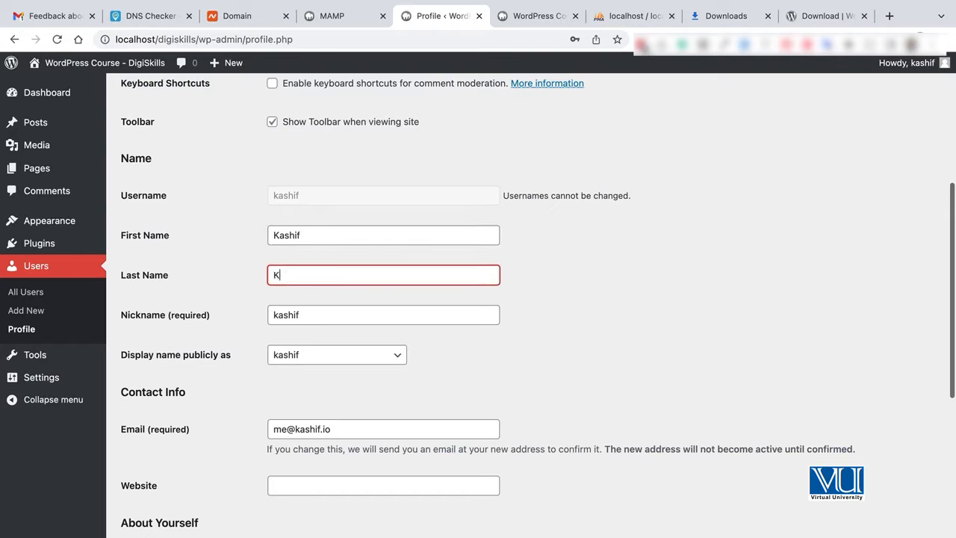
{"action": "left_click", "coordinate": [308, 312]}
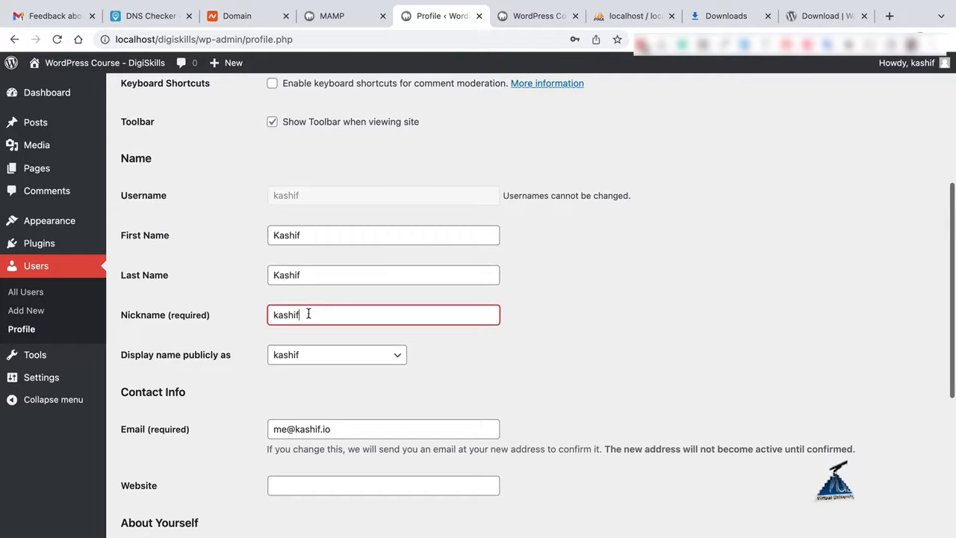
{"action": "scroll", "coordinate": [336, 329], "scroll_direction": "down", "scroll_amount": 2}
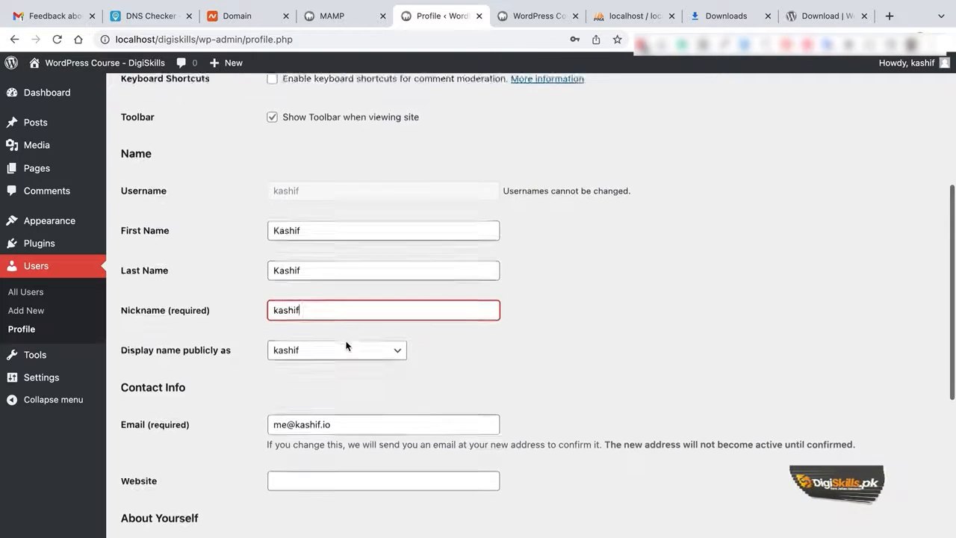
{"action": "left_click", "coordinate": [354, 337]}
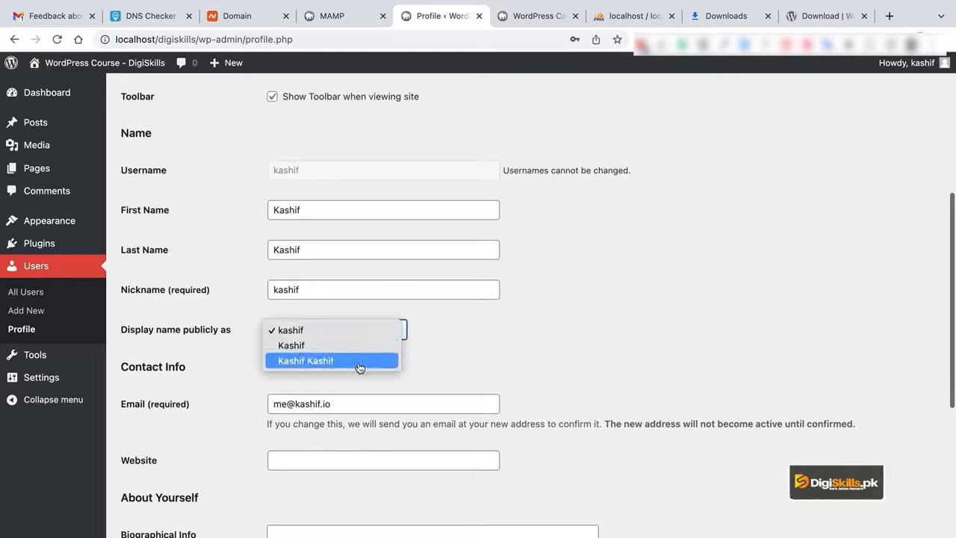
{"action": "double_click", "coordinate": [301, 208]}
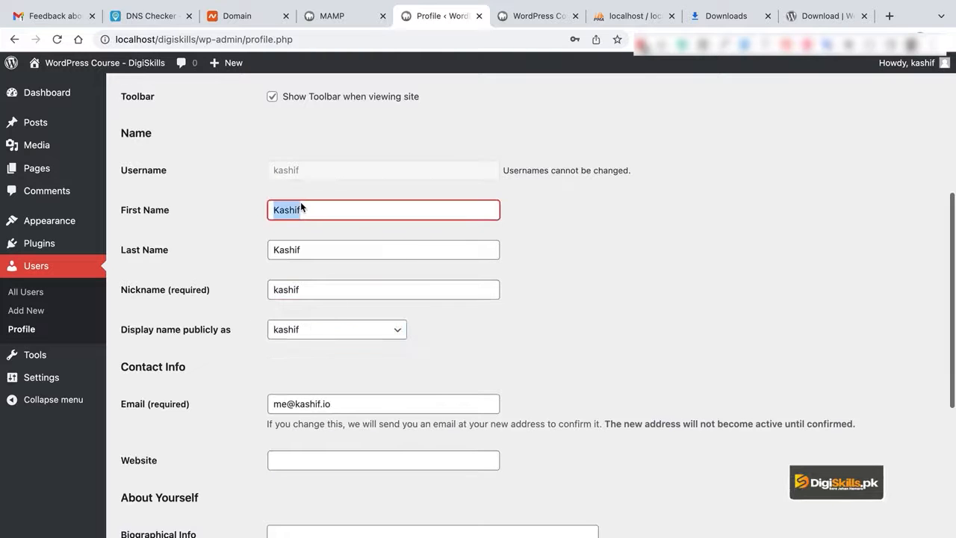
{"action": "type", "text": "Muhammad"}
{"action": "left_click", "coordinate": [513, 285]}
Set 'Display name publicly as' to the full first-and-last-name option.
{"action": "left_click", "coordinate": [354, 340]}
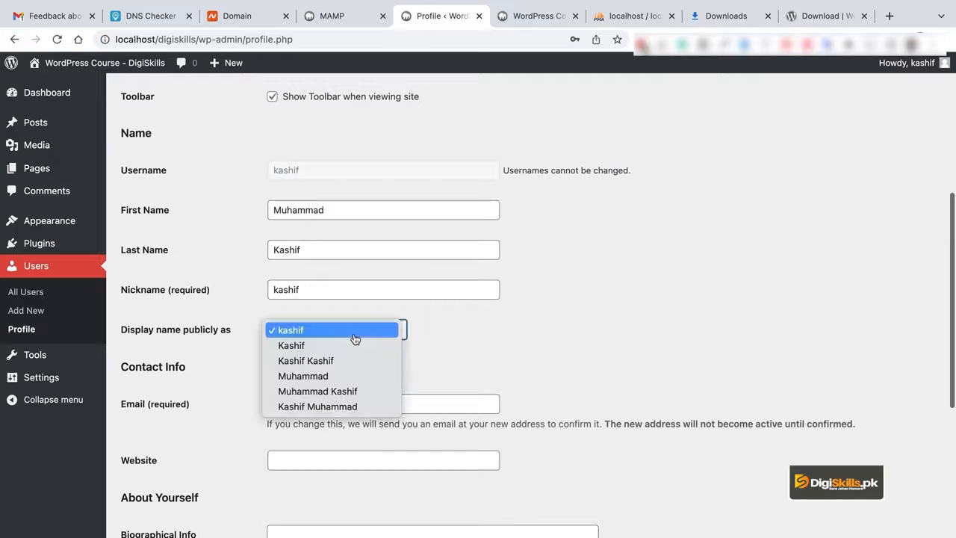
{"action": "left_click", "coordinate": [356, 345]}
{"action": "scroll", "coordinate": [477, 356], "scroll_direction": "down", "scroll_amount": 3}
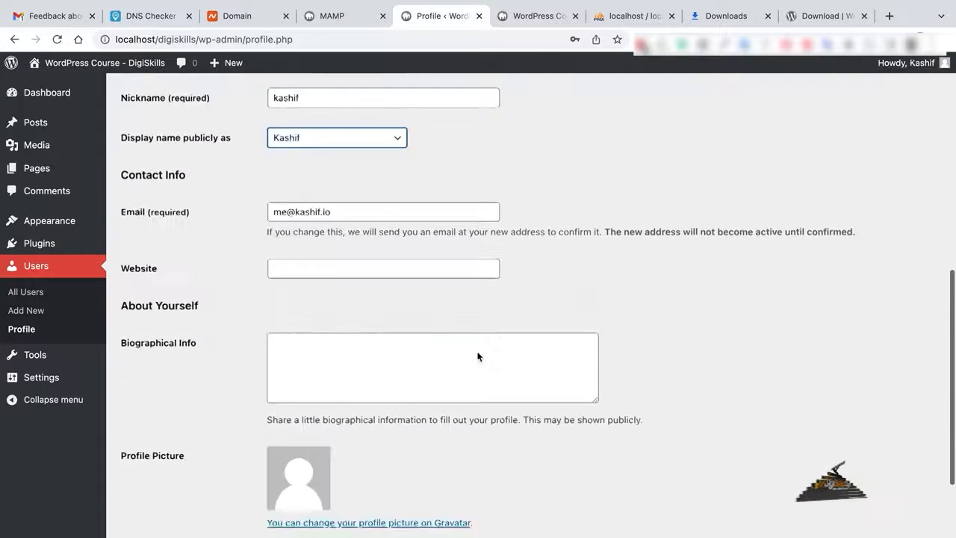
{"action": "scroll", "coordinate": [339, 292], "scroll_direction": "down", "scroll_amount": 3}
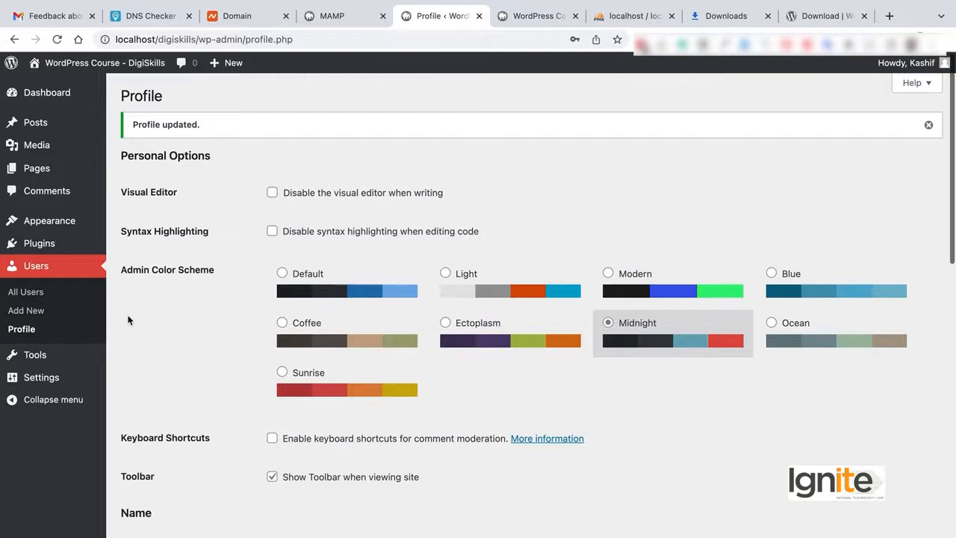
{"action": "scroll", "coordinate": [672, 292], "scroll_direction": "down", "scroll_amount": 4}
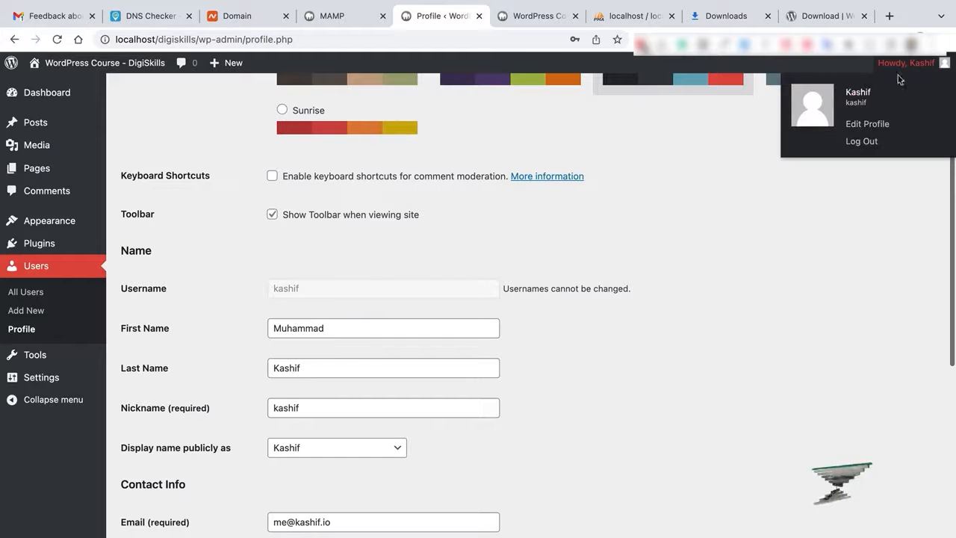
{"action": "scroll", "coordinate": [376, 331], "scroll_direction": "down", "scroll_amount": 2}
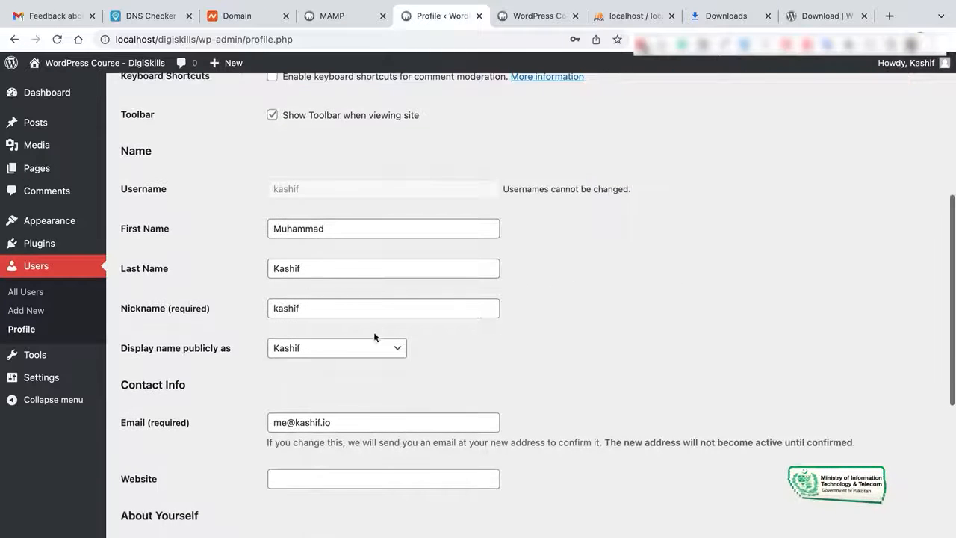
{"action": "left_click", "coordinate": [371, 358]}
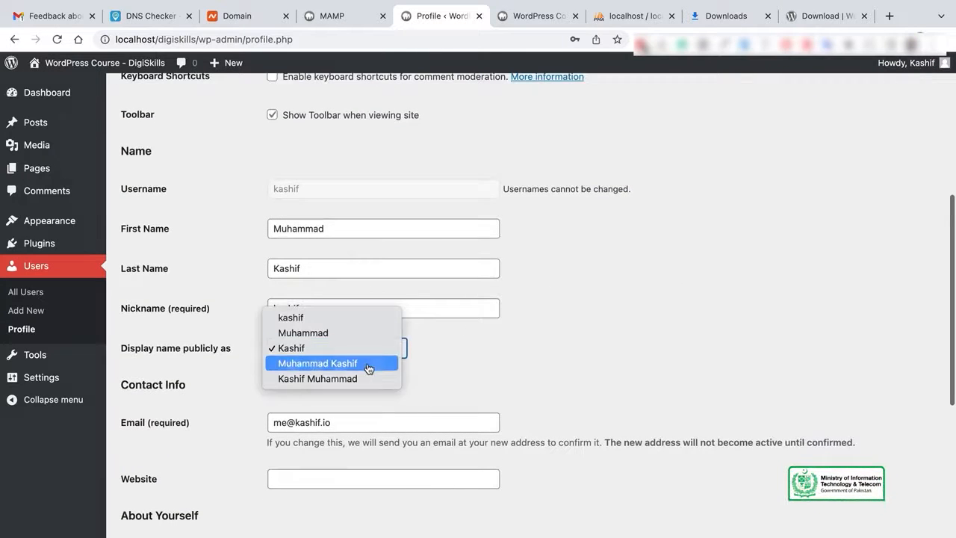
{"action": "left_click", "coordinate": [368, 364]}
{"action": "scroll", "coordinate": [368, 363], "scroll_direction": "down", "scroll_amount": 7}
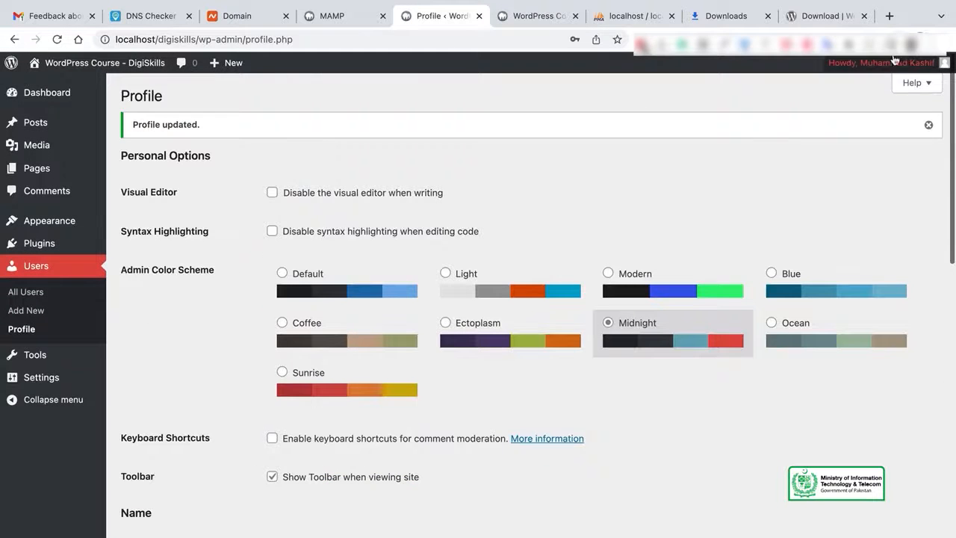
{"action": "scroll", "coordinate": [396, 452], "scroll_direction": "down", "scroll_amount": 3}
{"action": "scroll", "coordinate": [397, 448], "scroll_direction": "down", "scroll_amount": 5}
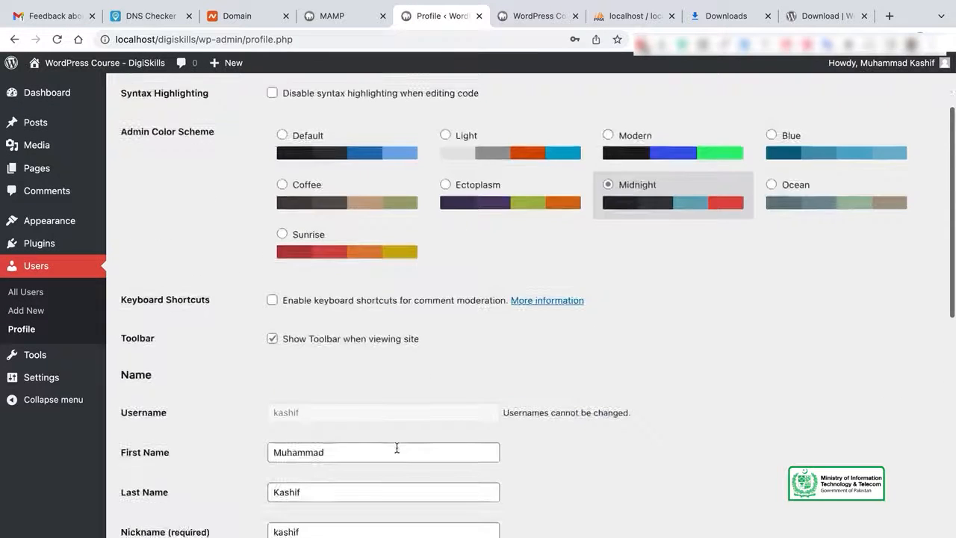
On Tools > Export, try Posts and Pages, then choose to export Media only.
{"action": "left_click", "coordinate": [45, 354]}
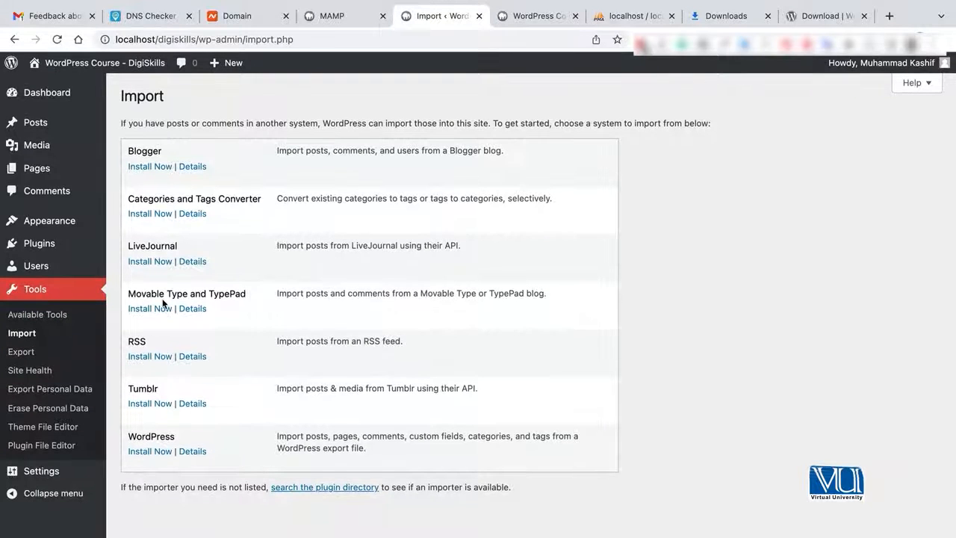
{"action": "left_click", "coordinate": [23, 351]}
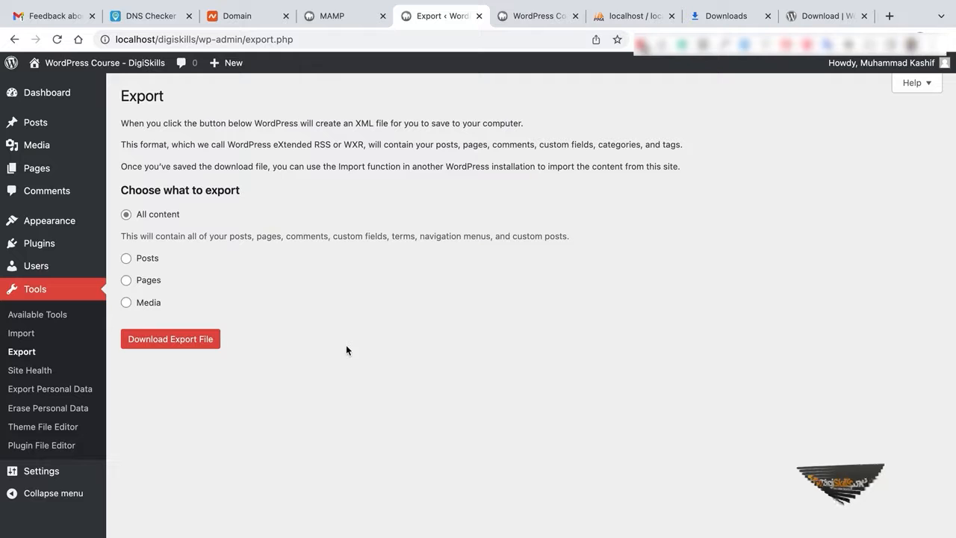
{"action": "left_click", "coordinate": [138, 258]}
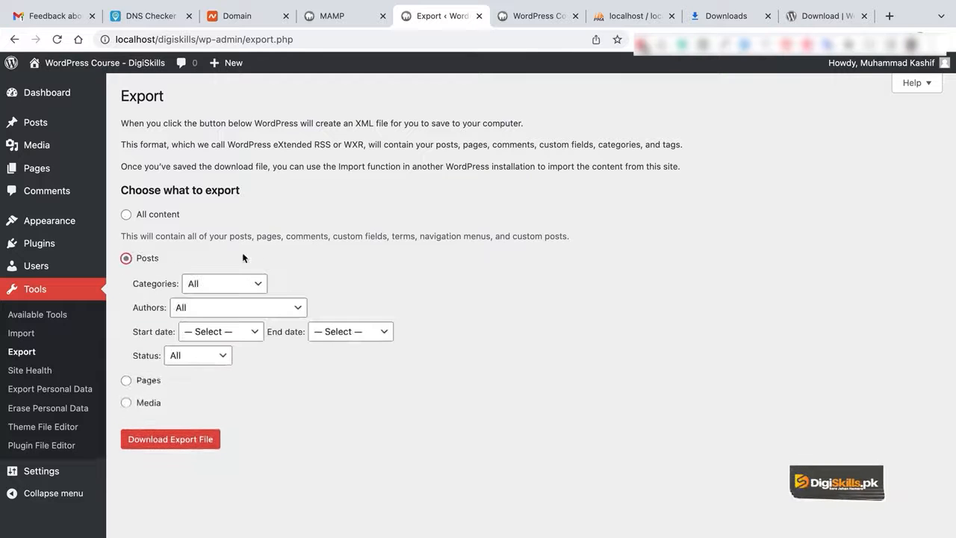
{"action": "left_click", "coordinate": [129, 380]}
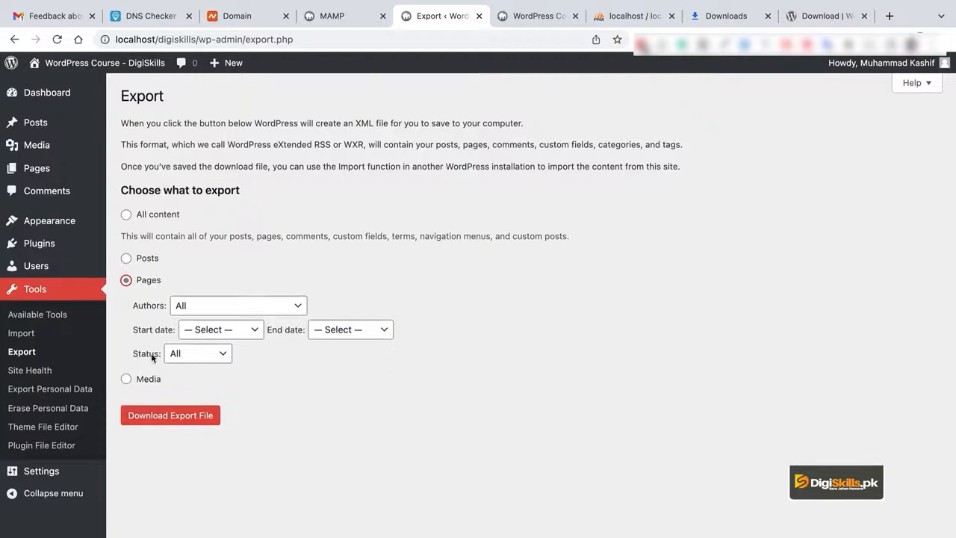
{"action": "left_click", "coordinate": [152, 259]}
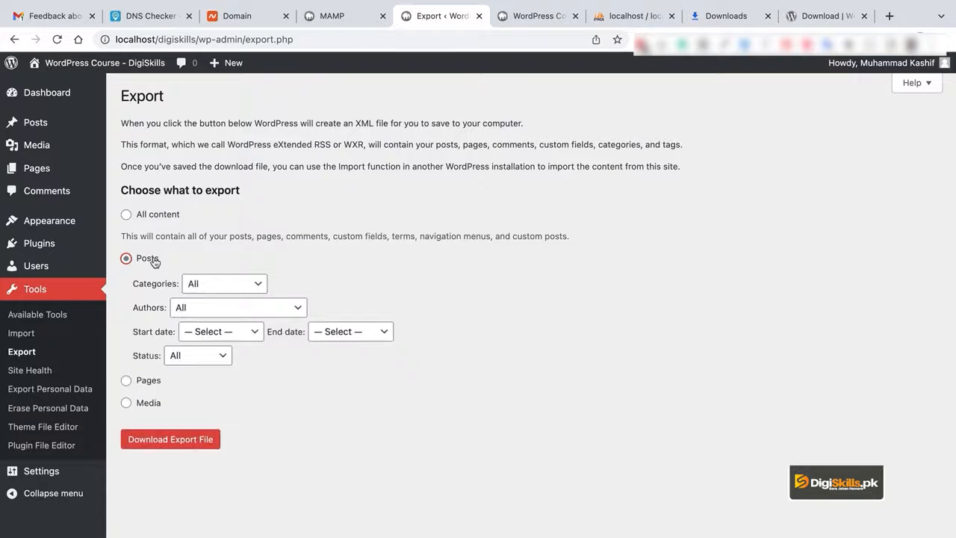
{"action": "left_click", "coordinate": [149, 403]}
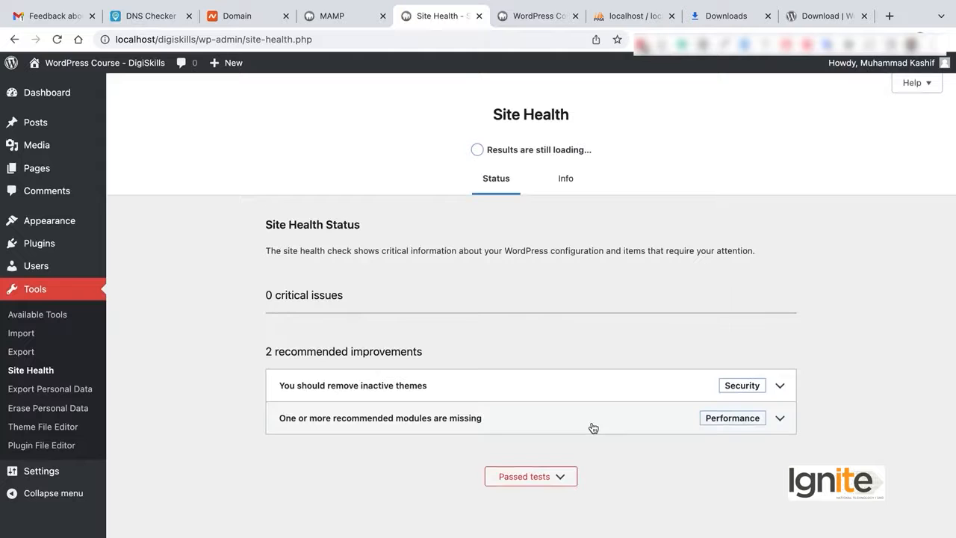
Expand the 'recommended modules are missing' item, then switch to the Site Health Info tab.
{"action": "left_click", "coordinate": [752, 427]}
{"action": "scroll", "coordinate": [601, 407], "scroll_direction": "down", "scroll_amount": 1}
{"action": "scroll", "coordinate": [601, 407], "scroll_direction": "up", "scroll_amount": 1}
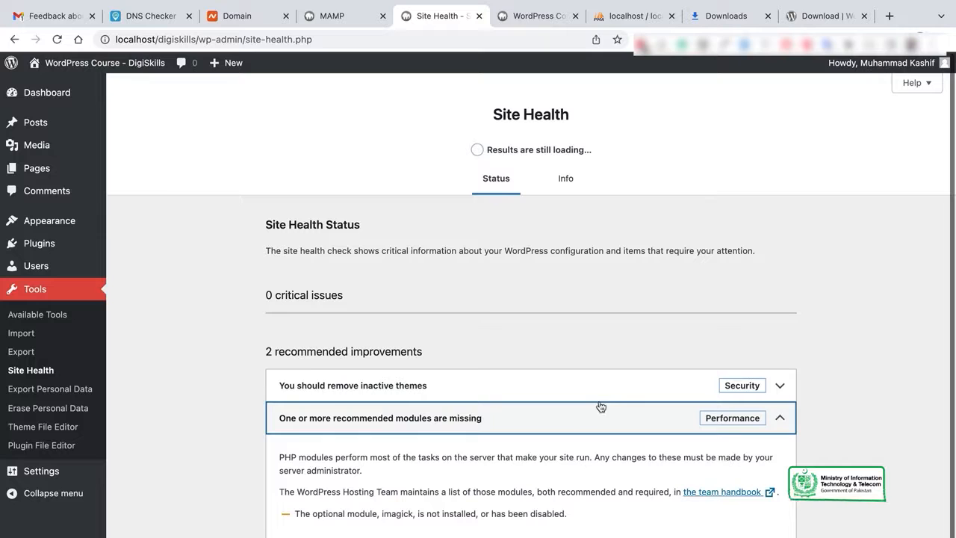
{"action": "left_click", "coordinate": [564, 179]}
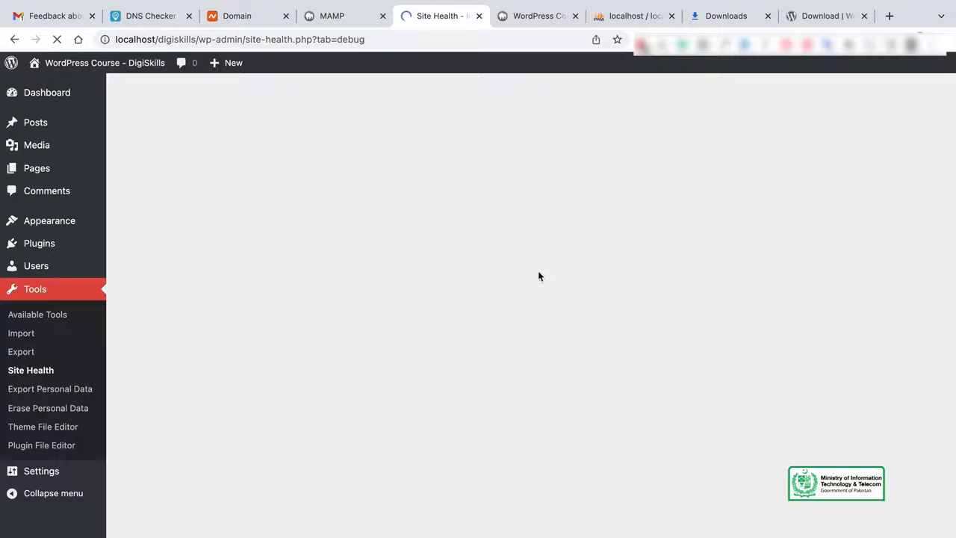
Expand the WordPress section and highlight the Version–Home URL rows and the HTTPS 'No' value.
{"action": "scroll", "coordinate": [539, 275], "scroll_direction": "down", "scroll_amount": 2}
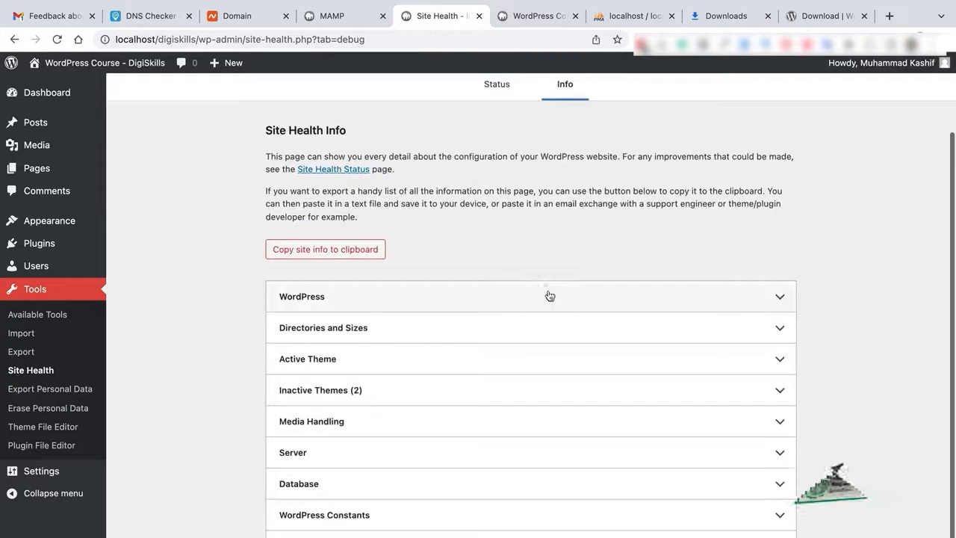
{"action": "left_click", "coordinate": [548, 296]}
{"action": "scroll", "coordinate": [548, 295], "scroll_direction": "down", "scroll_amount": 4}
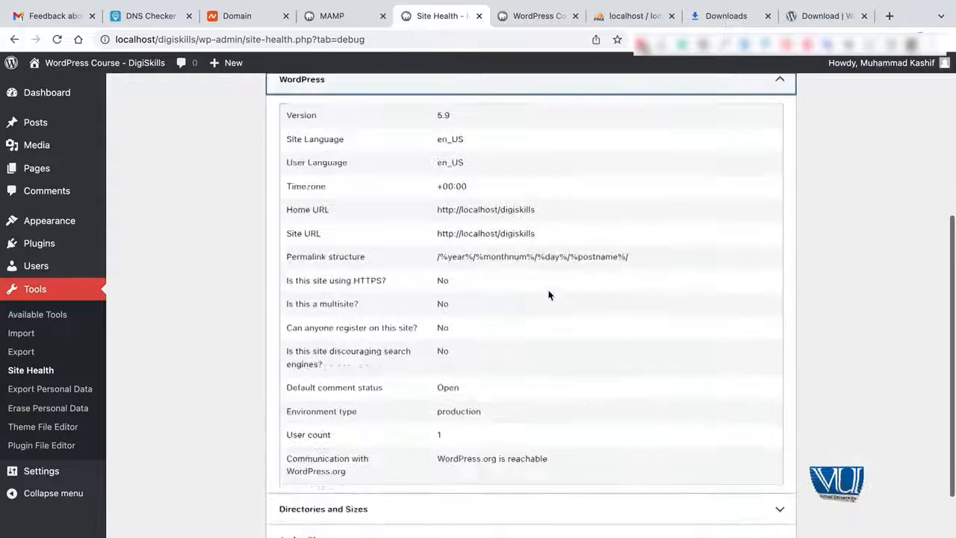
{"action": "scroll", "coordinate": [548, 295], "scroll_direction": "up", "scroll_amount": 2}
{"action": "left_click_drag", "start_coordinate": [284, 229], "coordinate": [357, 321]}
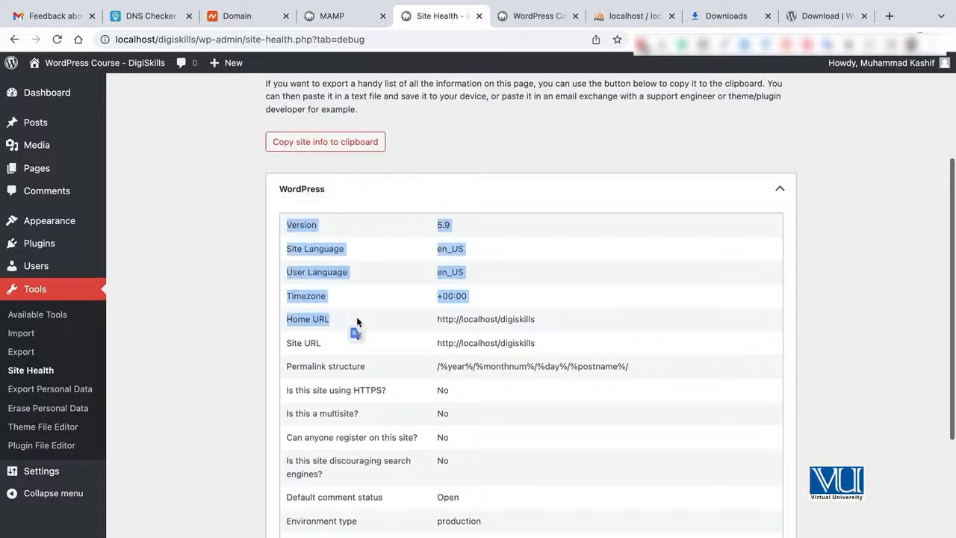
{"action": "left_click", "coordinate": [357, 321]}
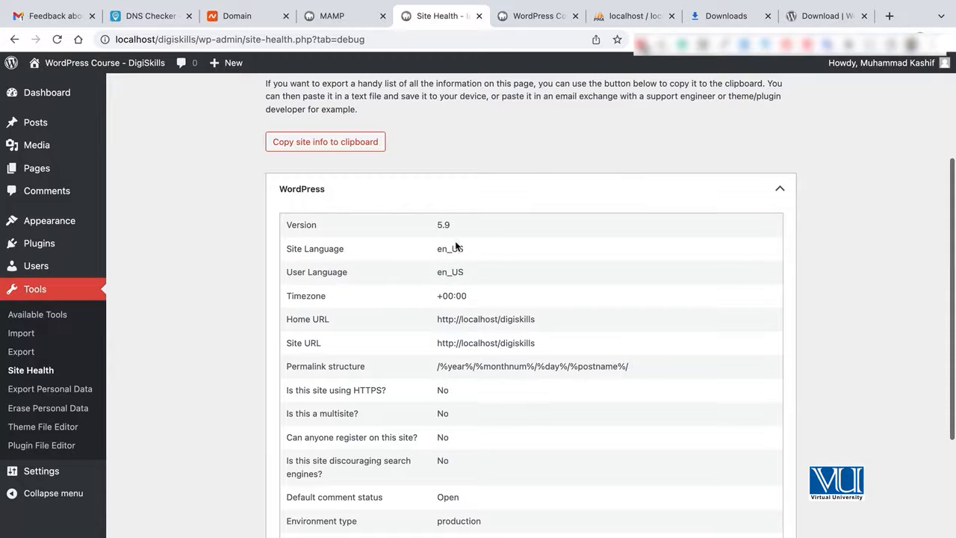
{"action": "scroll", "coordinate": [593, 341], "scroll_direction": "down", "scroll_amount": 1}
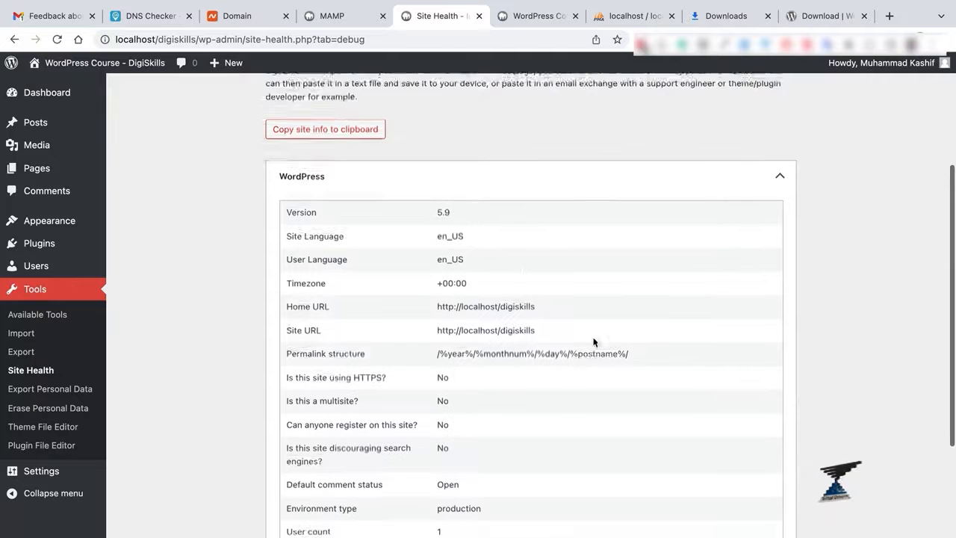
{"action": "left_click_drag", "start_coordinate": [439, 342], "coordinate": [464, 345]}
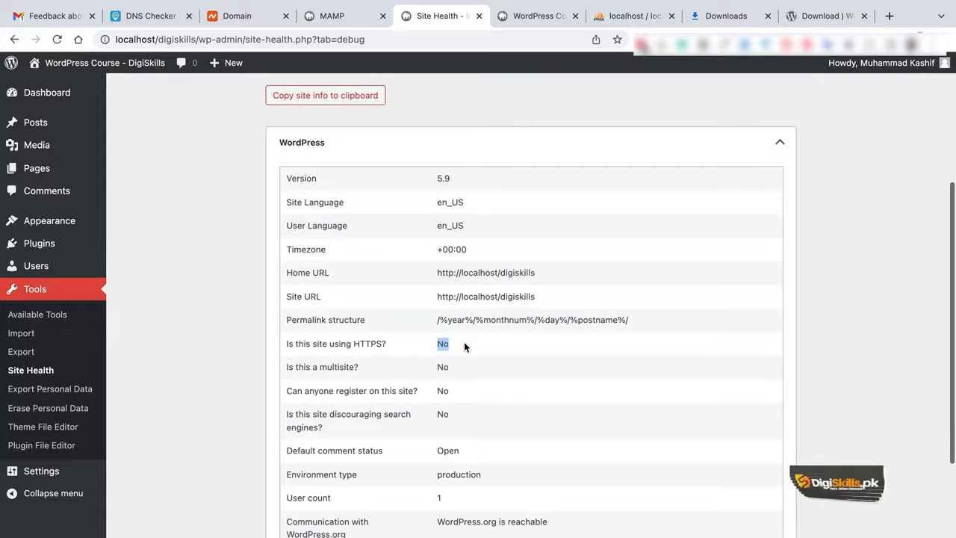
{"action": "scroll", "coordinate": [464, 342], "scroll_direction": "down", "scroll_amount": 1}
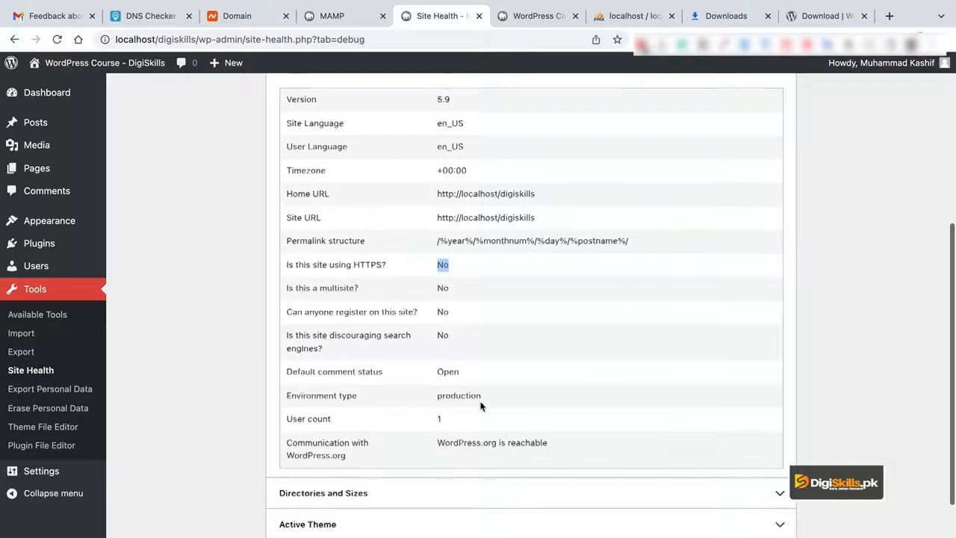
{"action": "scroll", "coordinate": [480, 406], "scroll_direction": "down", "scroll_amount": 3}
Expand Directories and Sizes and highlight all directory location and size rows.
{"action": "left_click", "coordinate": [441, 382]}
{"action": "scroll", "coordinate": [516, 388], "scroll_direction": "down", "scroll_amount": 3}
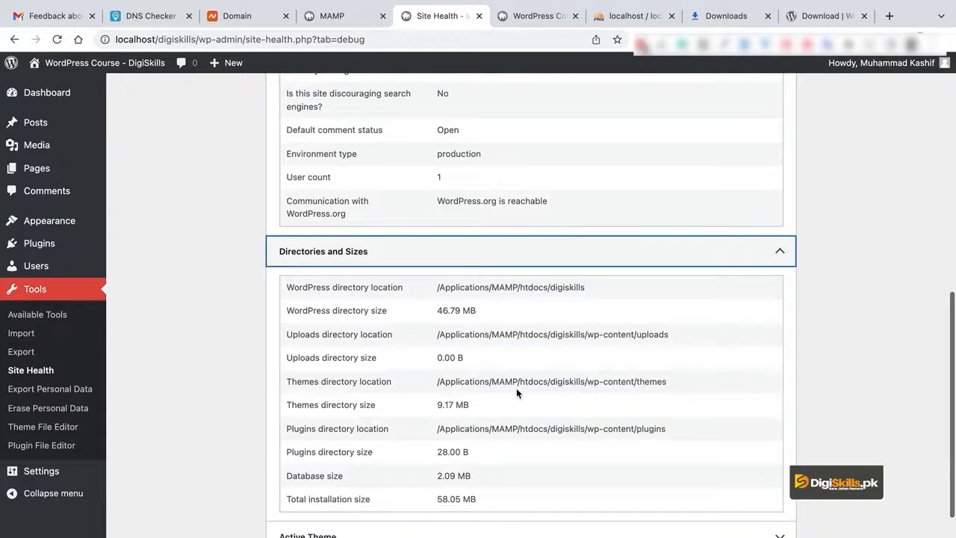
{"action": "left_click_drag", "start_coordinate": [285, 286], "coordinate": [541, 482]}
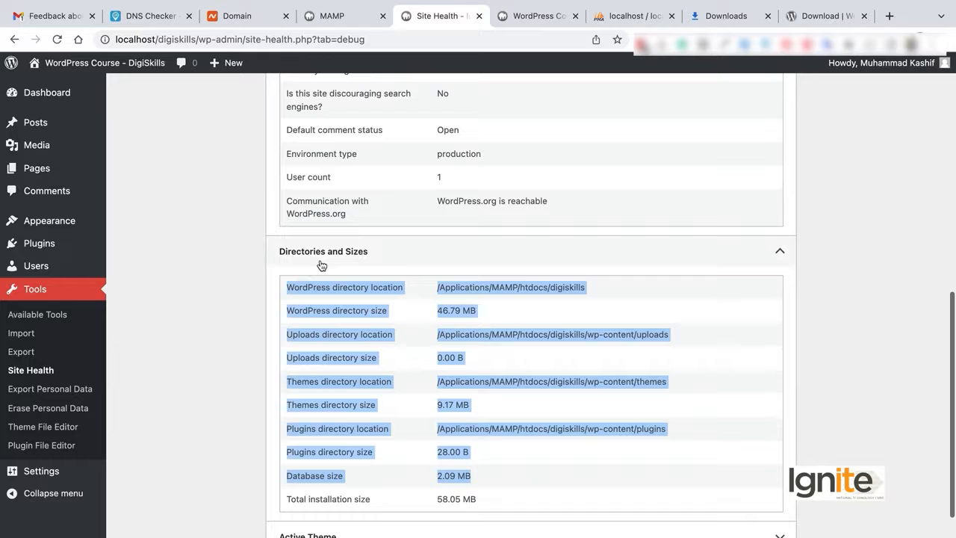
{"action": "left_click", "coordinate": [479, 344]}
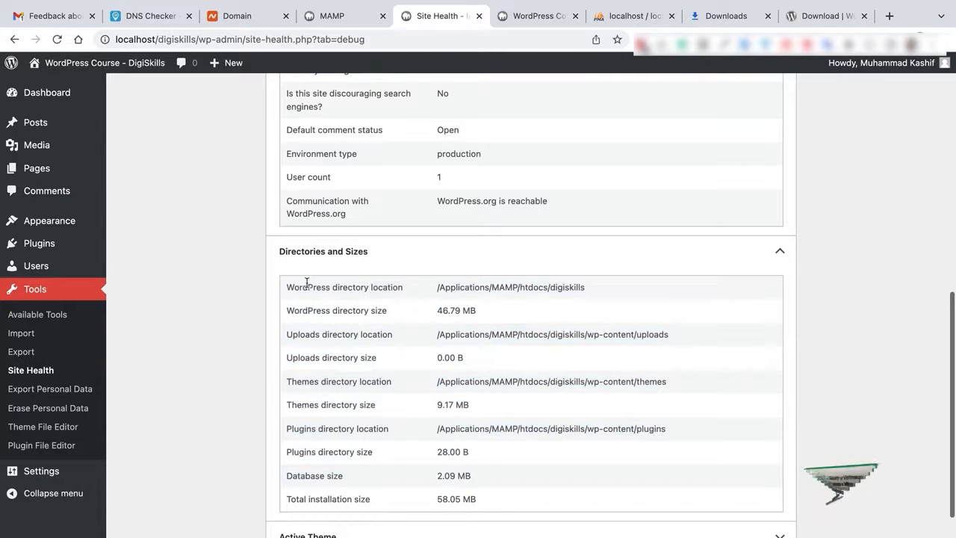
{"action": "left_click_drag", "start_coordinate": [285, 286], "coordinate": [547, 489]}
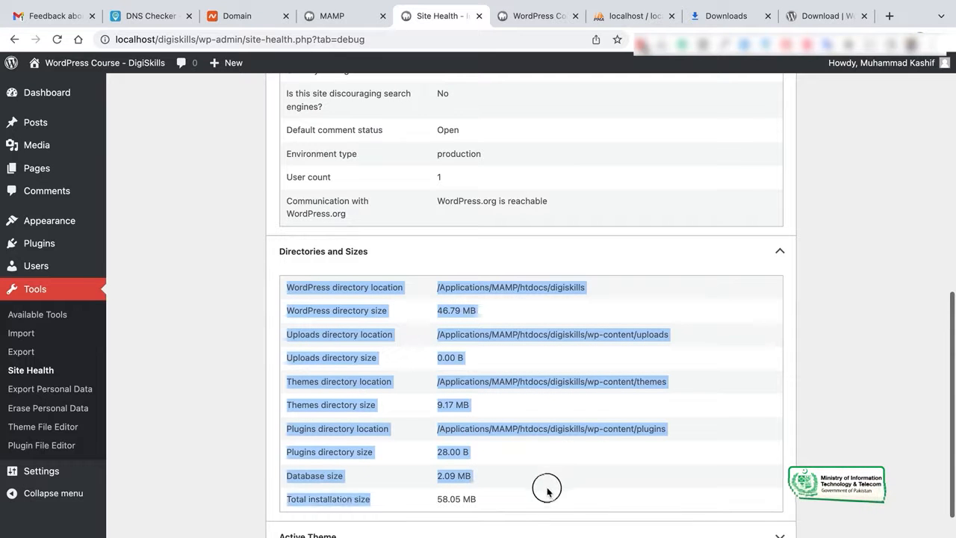
{"action": "scroll", "coordinate": [545, 495], "scroll_direction": "down", "scroll_amount": 1}
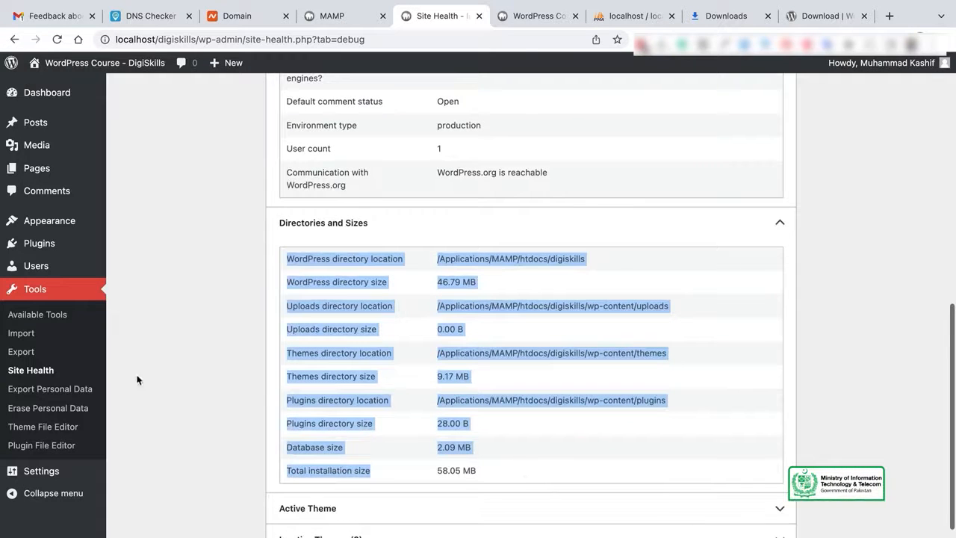
Scroll through Twenty Twenty-Two's style.css in the Theme File Editor, then open the Plugin File Editor.
{"action": "left_click", "coordinate": [43, 429]}
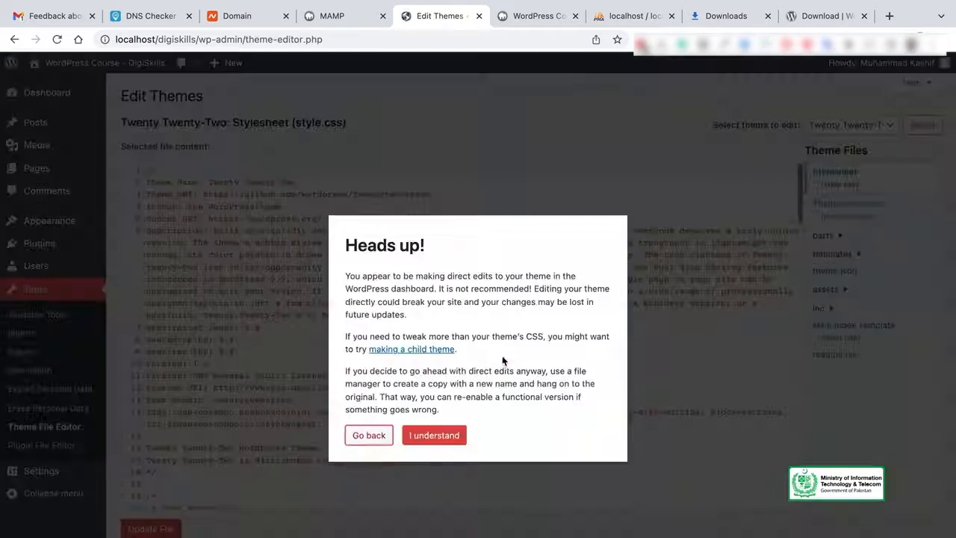
{"action": "left_click", "coordinate": [448, 429]}
{"action": "scroll", "coordinate": [523, 359], "scroll_direction": "down", "scroll_amount": 10}
{"action": "scroll", "coordinate": [524, 360], "scroll_direction": "down", "scroll_amount": 10}
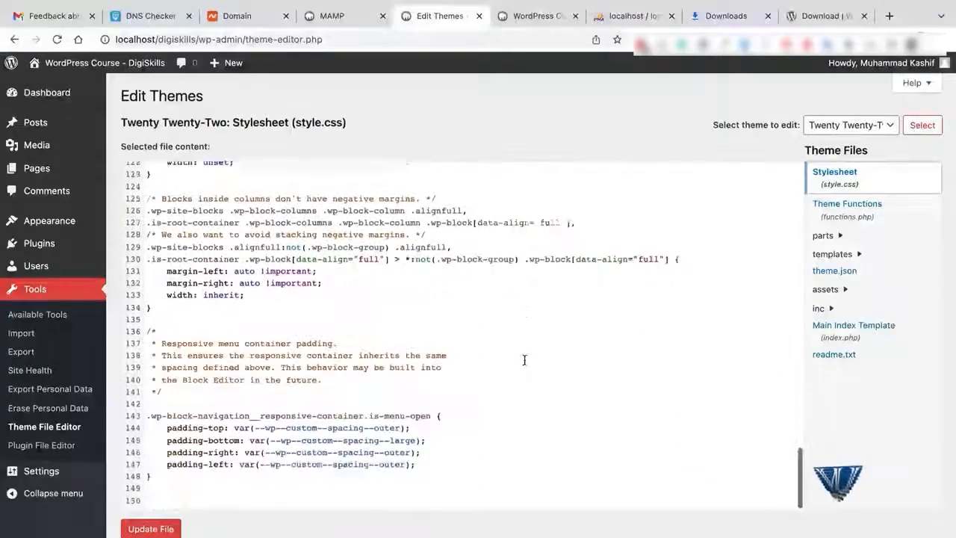
{"action": "scroll", "coordinate": [282, 360], "scroll_direction": "up", "scroll_amount": 20}
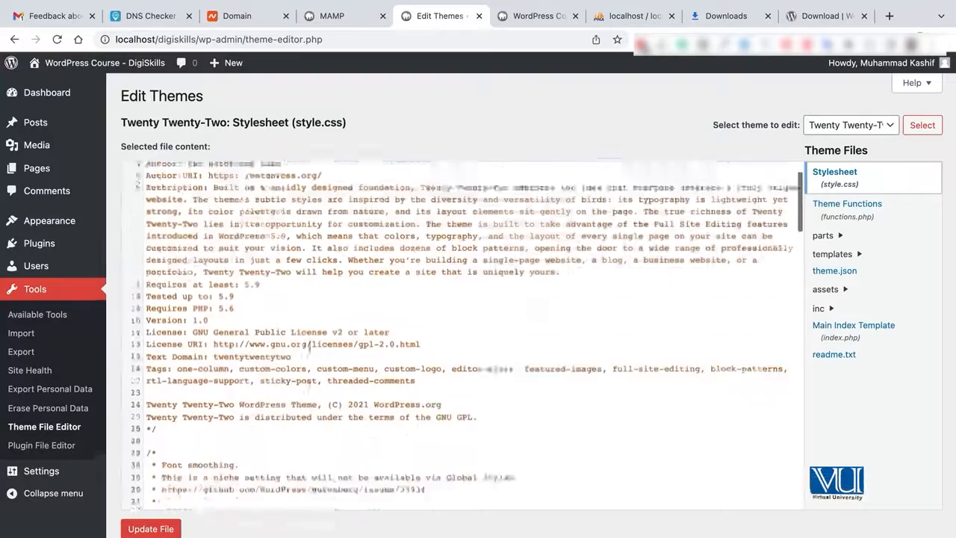
{"action": "scroll", "coordinate": [409, 364], "scroll_direction": "up", "scroll_amount": 1}
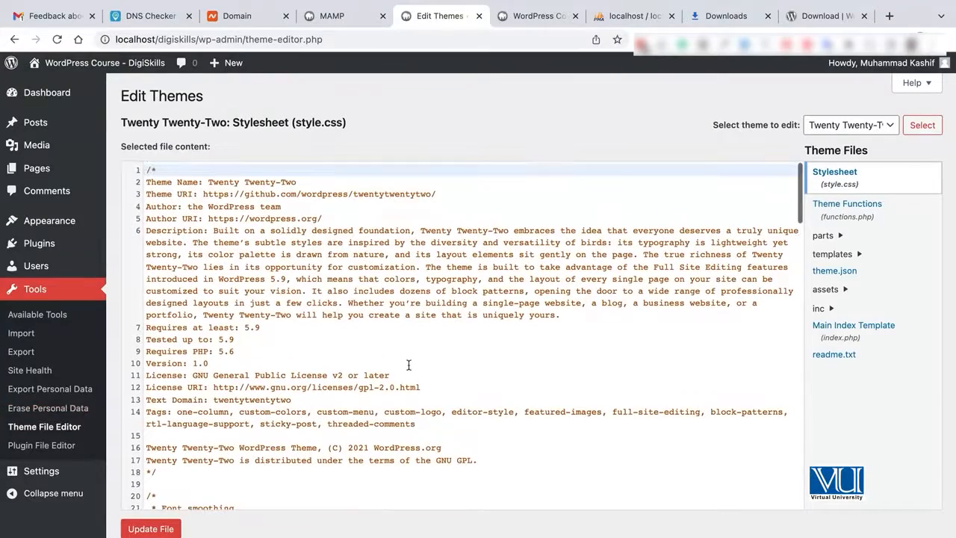
{"action": "scroll", "coordinate": [408, 364], "scroll_direction": "down", "scroll_amount": 15}
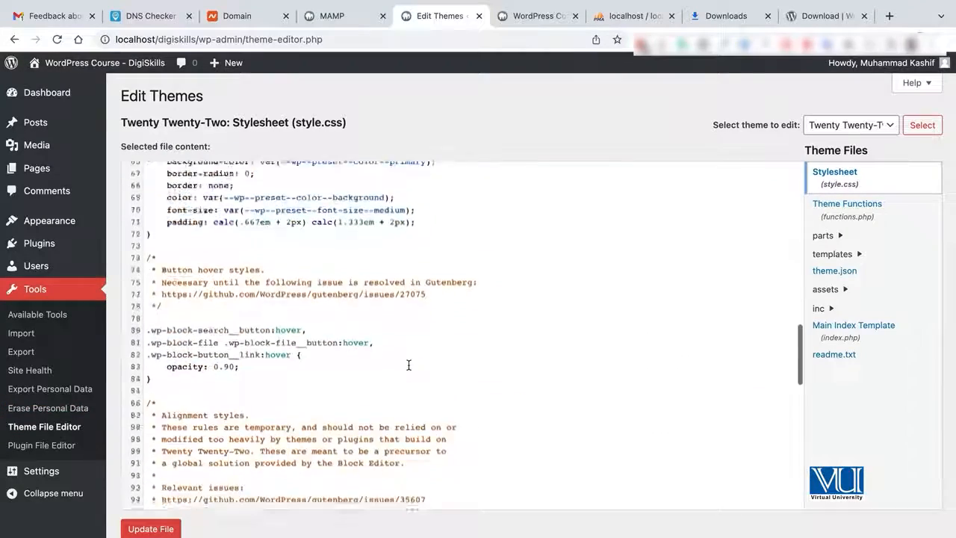
{"action": "scroll", "coordinate": [408, 365], "scroll_direction": "down", "scroll_amount": 7}
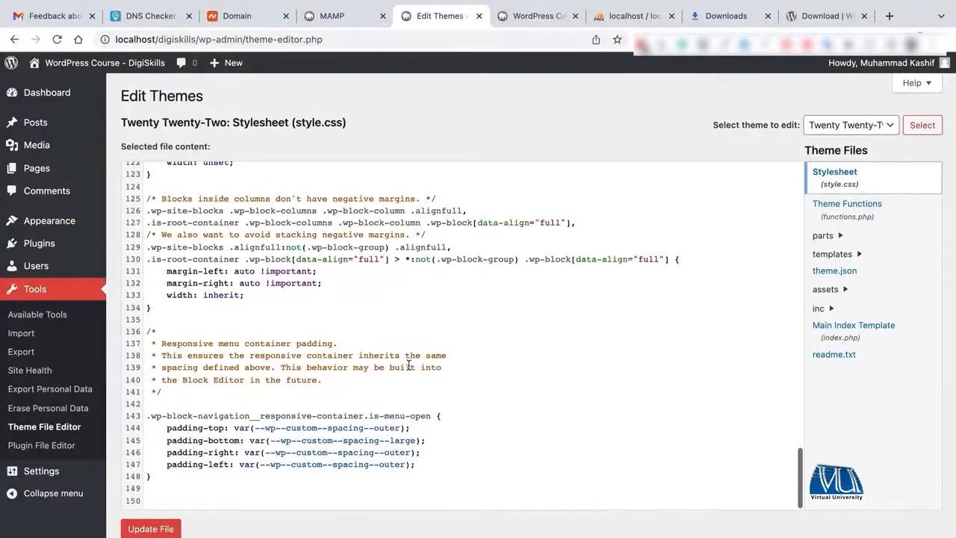
{"action": "scroll", "coordinate": [363, 324], "scroll_direction": "up", "scroll_amount": 19}
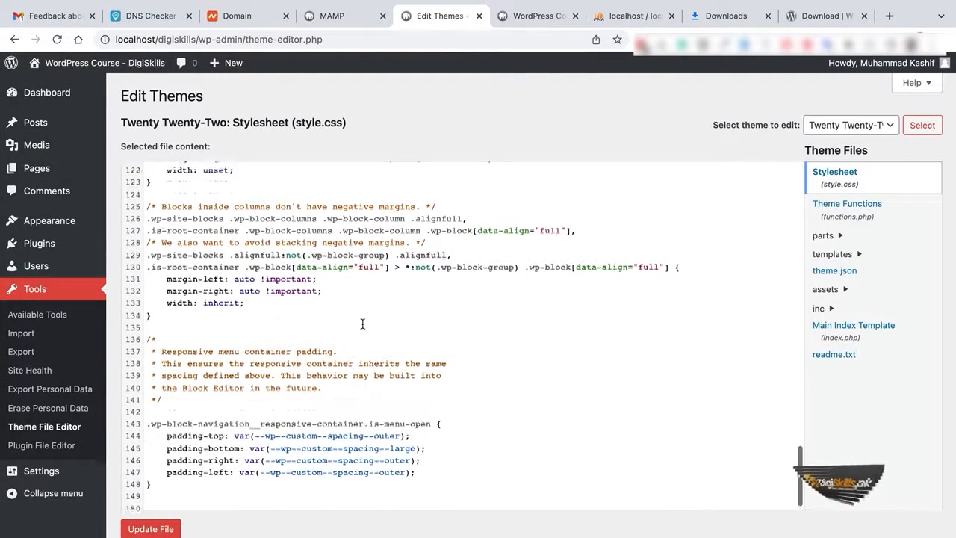
{"action": "left_click", "coordinate": [66, 440]}
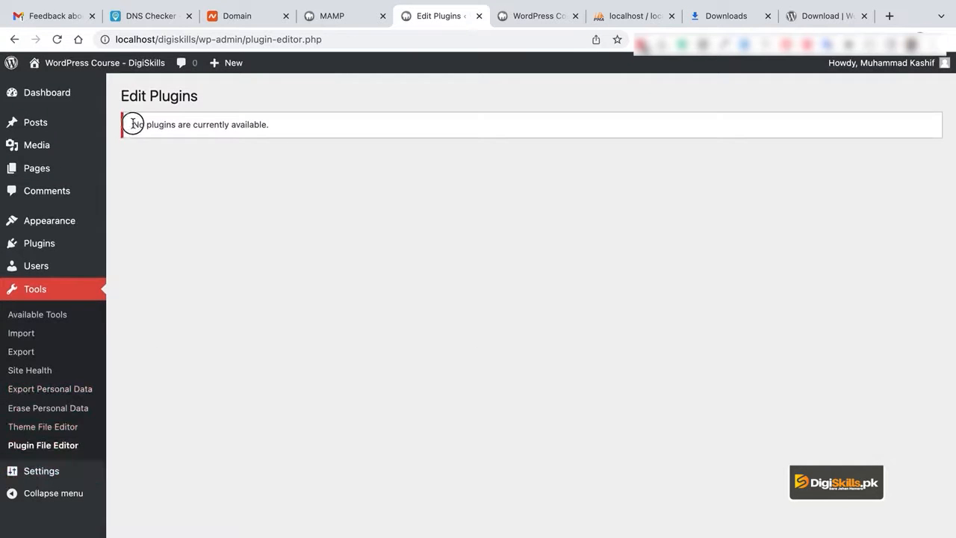
Highlight the no-plugins-available notice, then go to Settings > General.
{"action": "left_click_drag", "start_coordinate": [132, 124], "coordinate": [264, 140]}
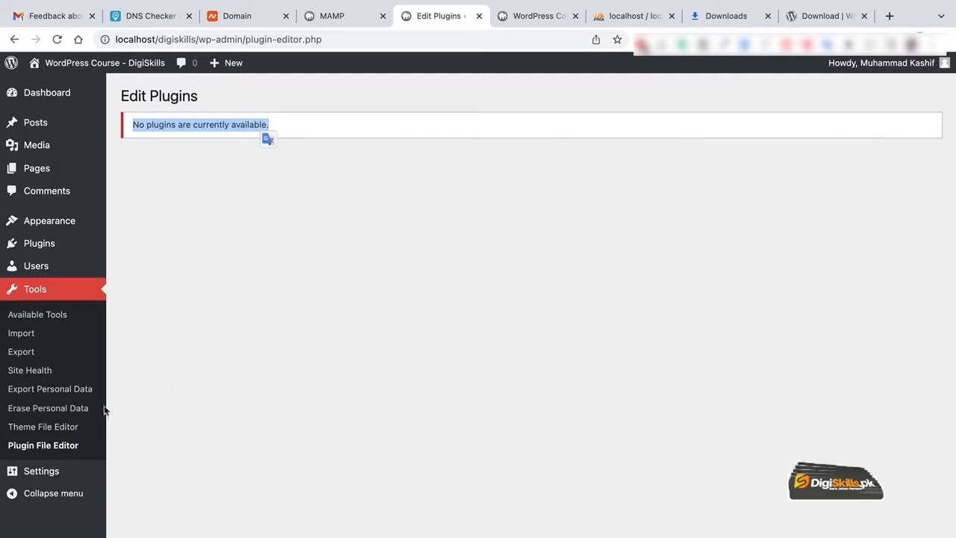
{"action": "left_click", "coordinate": [64, 471]}
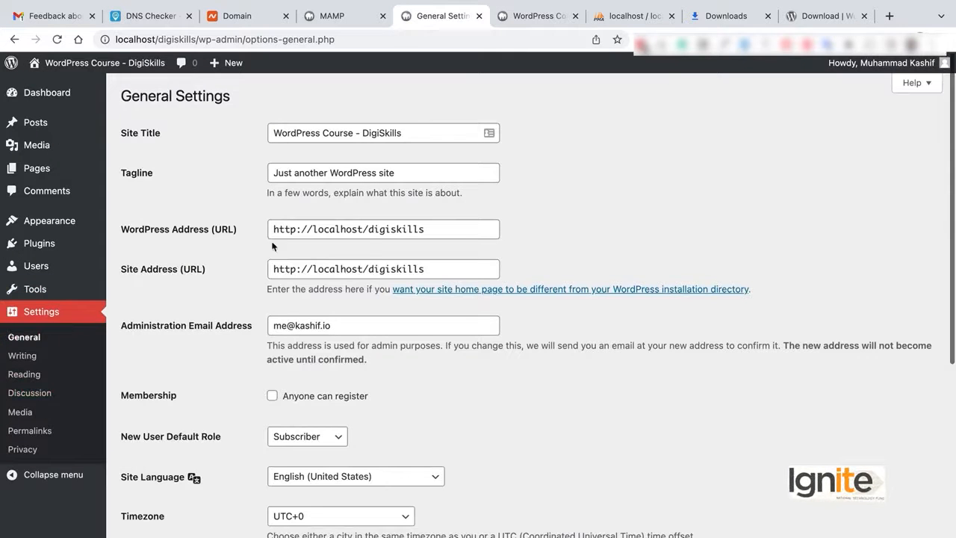
{"action": "left_click", "coordinate": [409, 132]}
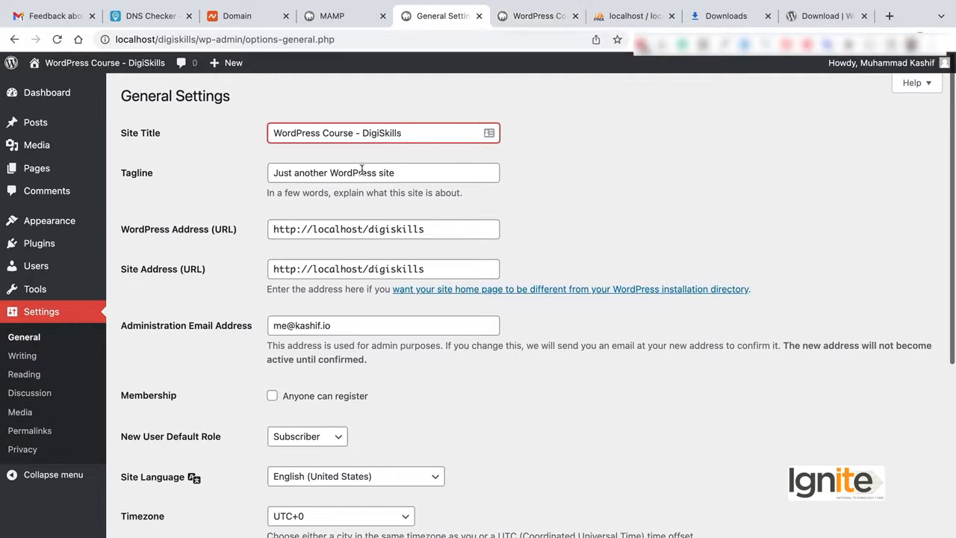
{"action": "left_click_drag", "start_coordinate": [461, 175], "coordinate": [251, 175]}
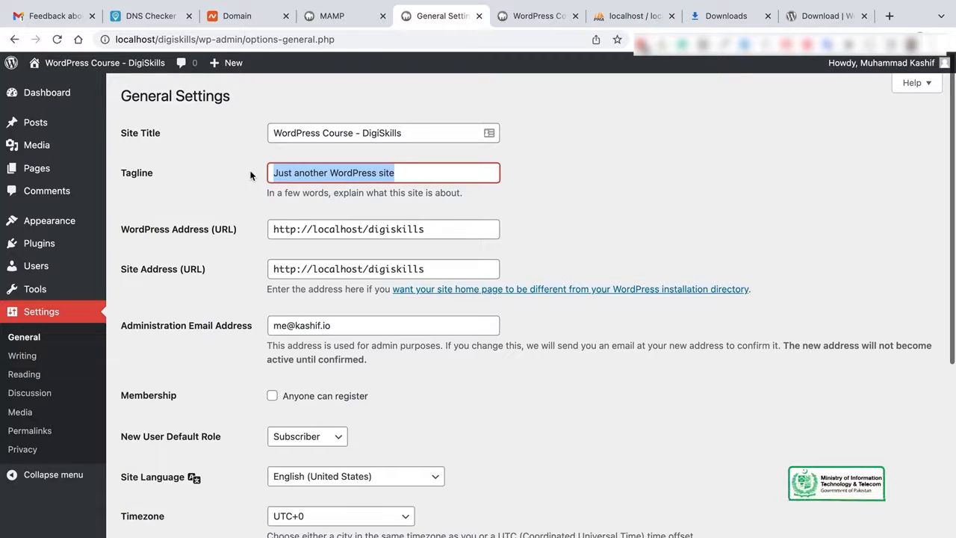
{"action": "left_click", "coordinate": [448, 223]}
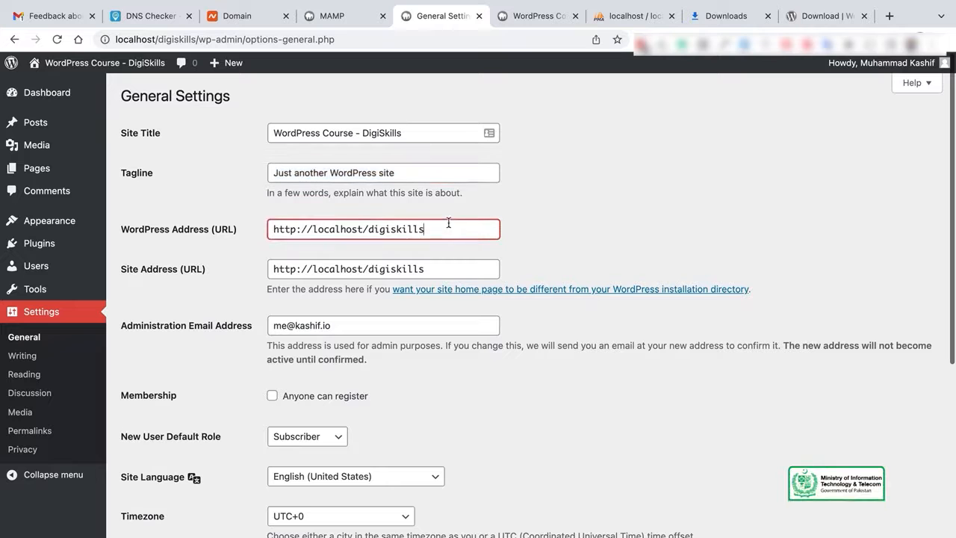
{"action": "scroll", "coordinate": [622, 231], "scroll_direction": "down", "scroll_amount": 2}
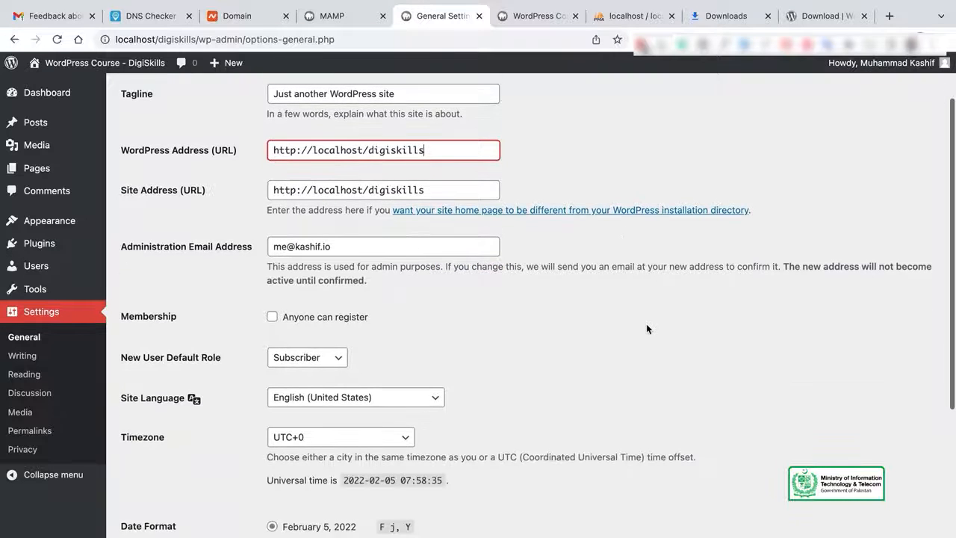
{"action": "scroll", "coordinate": [646, 324], "scroll_direction": "up", "scroll_amount": 1}
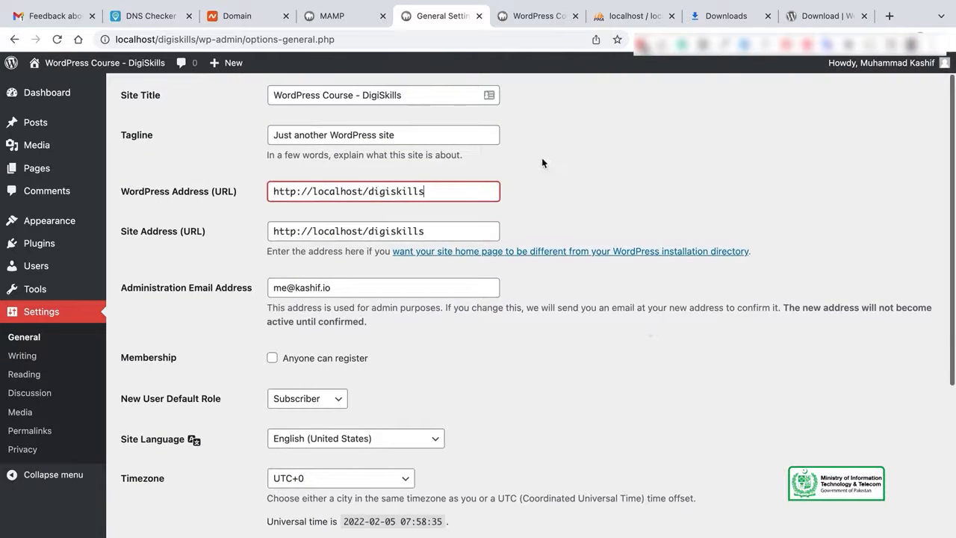
{"action": "left_click", "coordinate": [456, 228]}
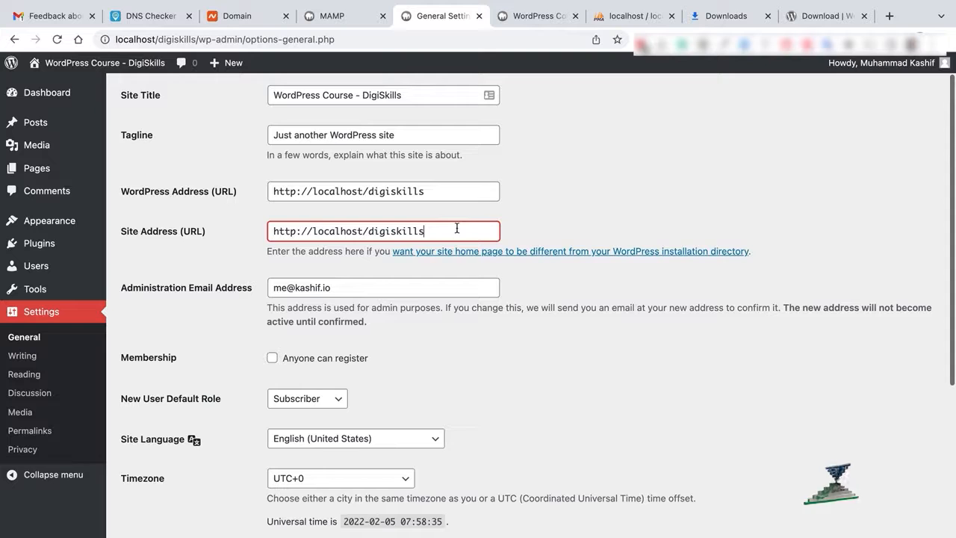
{"action": "scroll", "coordinate": [515, 323], "scroll_direction": "down", "scroll_amount": 1}
{"action": "scroll", "coordinate": [362, 318], "scroll_direction": "down", "scroll_amount": 1}
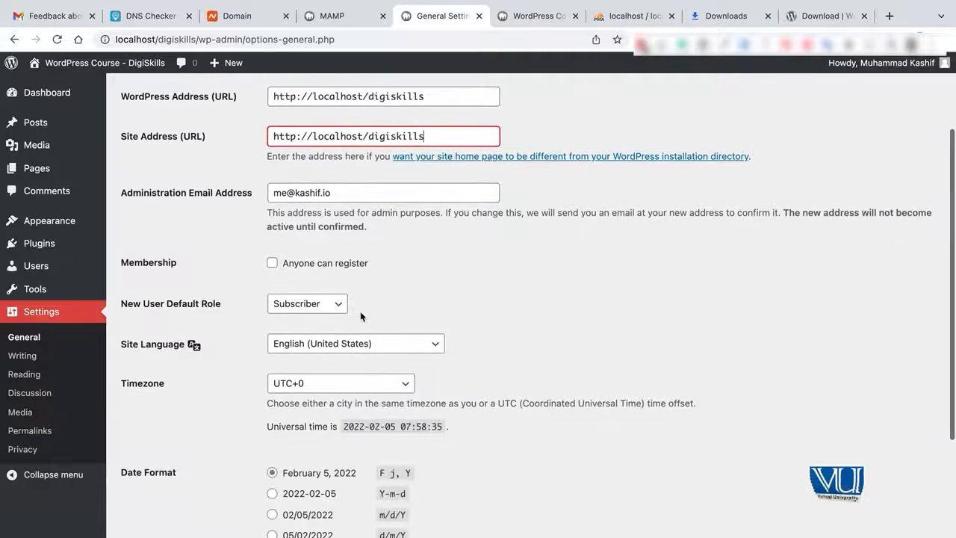
{"action": "scroll", "coordinate": [359, 316], "scroll_direction": "down", "scroll_amount": 1}
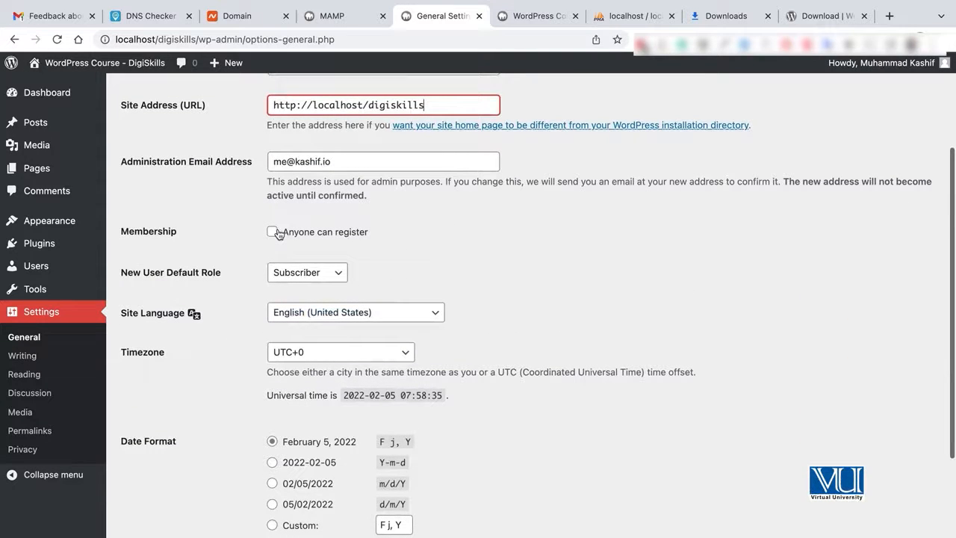
{"action": "left_click", "coordinate": [337, 277]}
{"action": "left_click", "coordinate": [453, 258]}
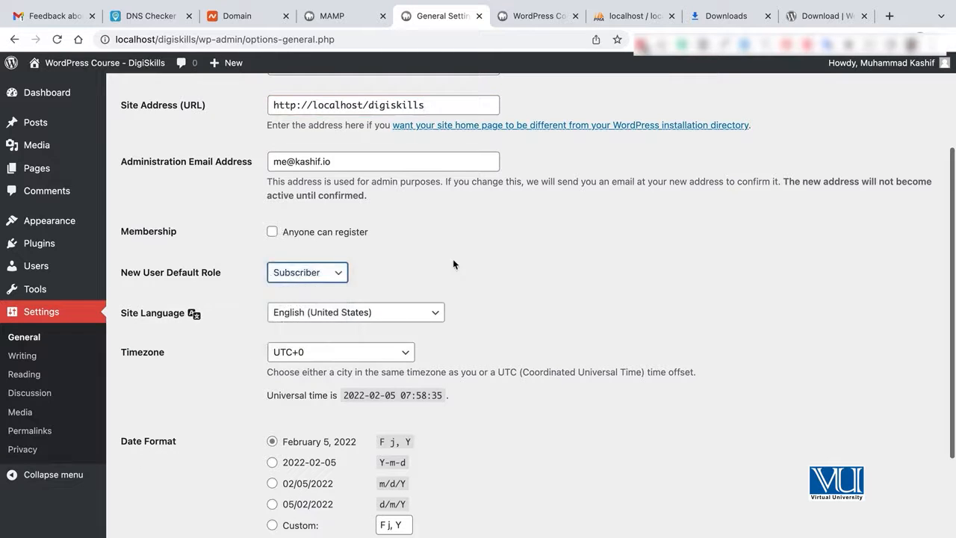
{"action": "scroll", "coordinate": [359, 280], "scroll_direction": "down", "scroll_amount": 2}
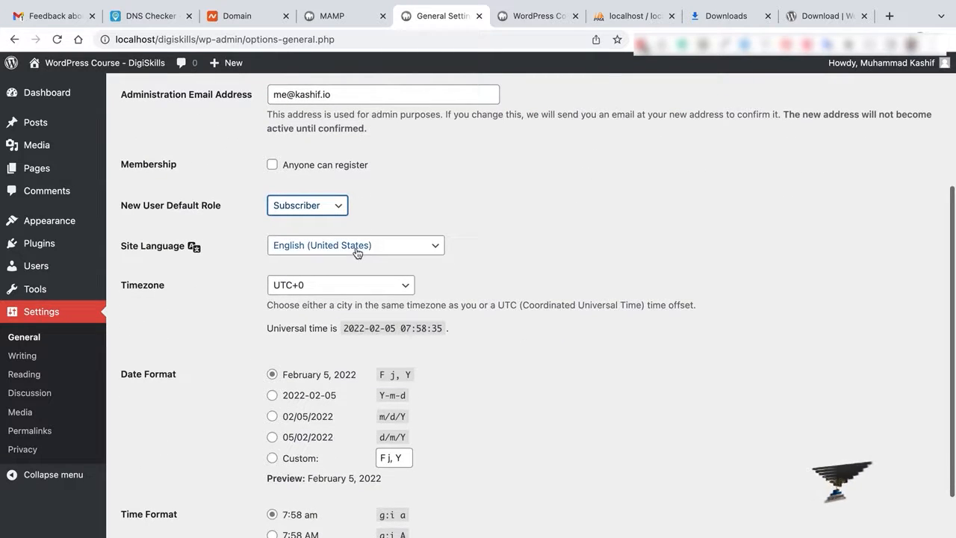
Change the timezone from UTC+0 to UTC+5 and save the General Settings.
{"action": "left_click", "coordinate": [344, 289]}
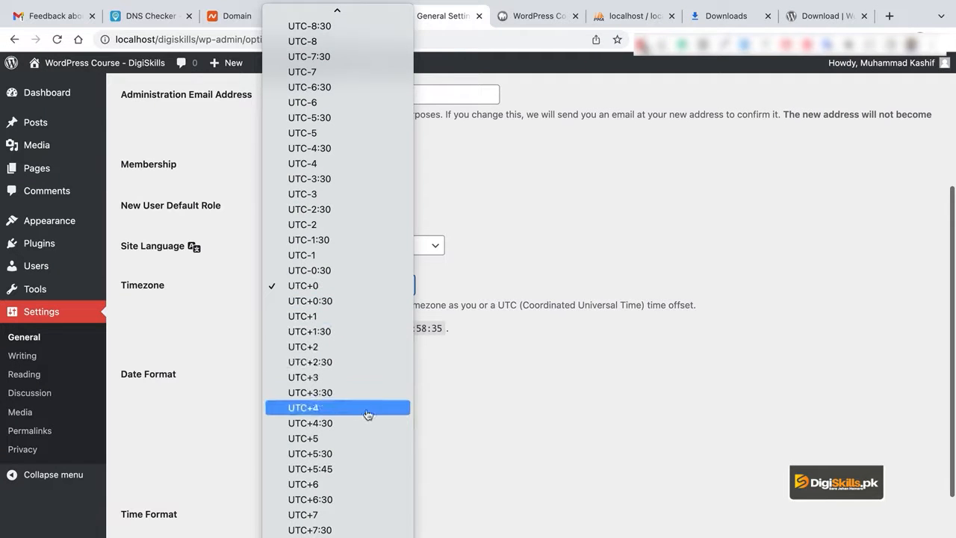
{"action": "left_click", "coordinate": [374, 438]}
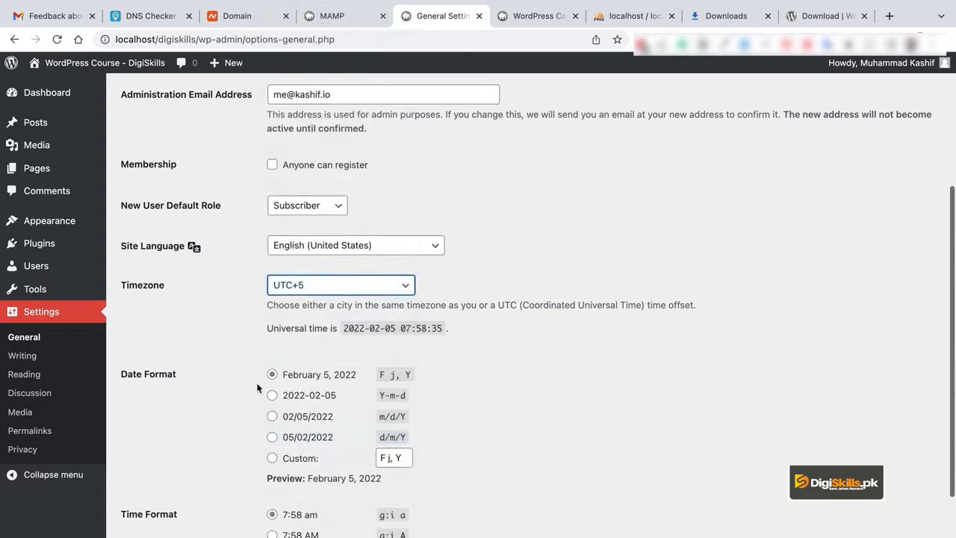
{"action": "scroll", "coordinate": [534, 379], "scroll_direction": "down", "scroll_amount": 2}
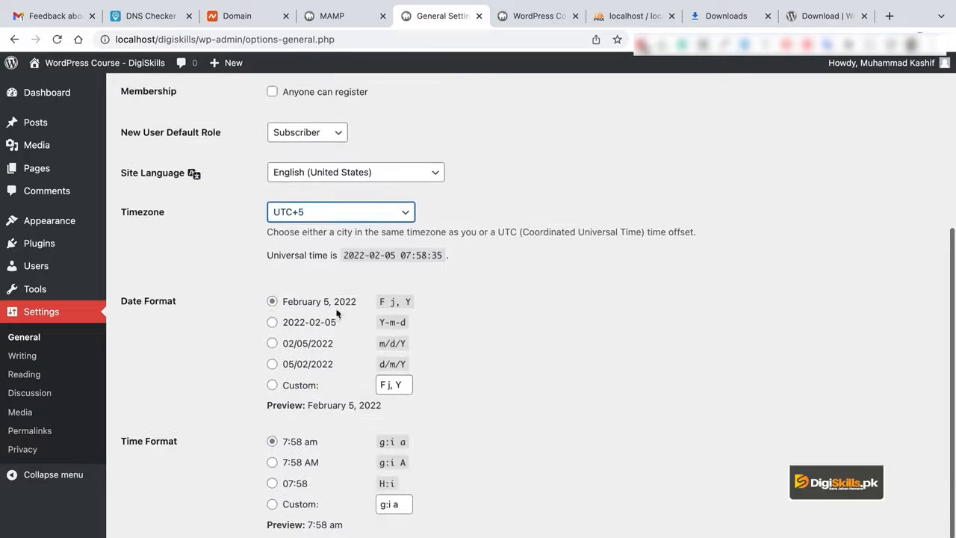
{"action": "scroll", "coordinate": [362, 404], "scroll_direction": "down", "scroll_amount": 3}
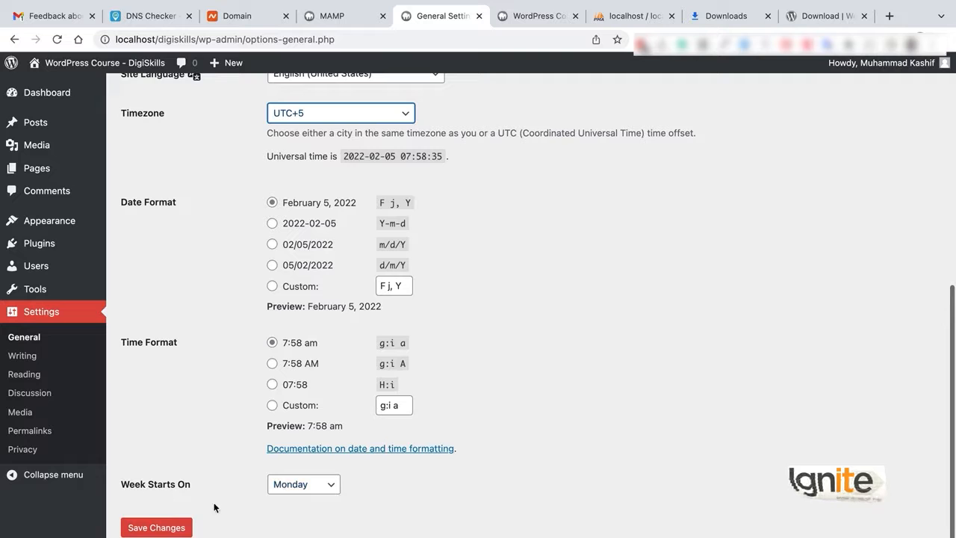
{"action": "left_click", "coordinate": [170, 527]}
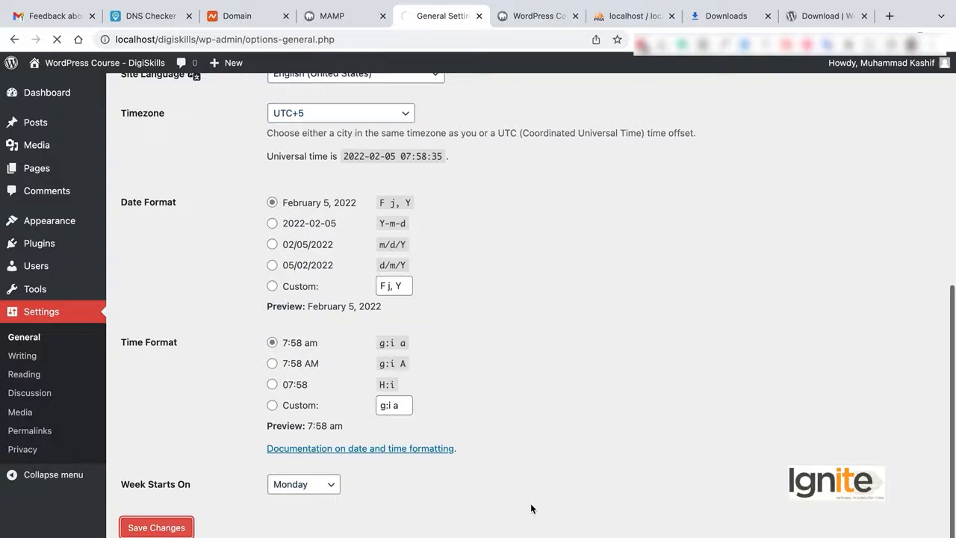
{"action": "scroll", "coordinate": [635, 446], "scroll_direction": "down", "scroll_amount": 5}
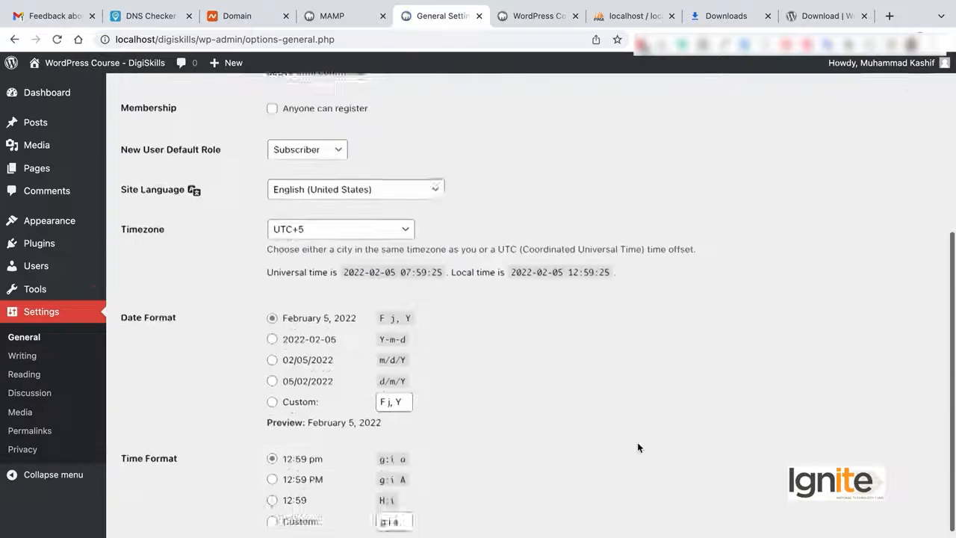
{"action": "scroll", "coordinate": [638, 447], "scroll_direction": "down", "scroll_amount": 3}
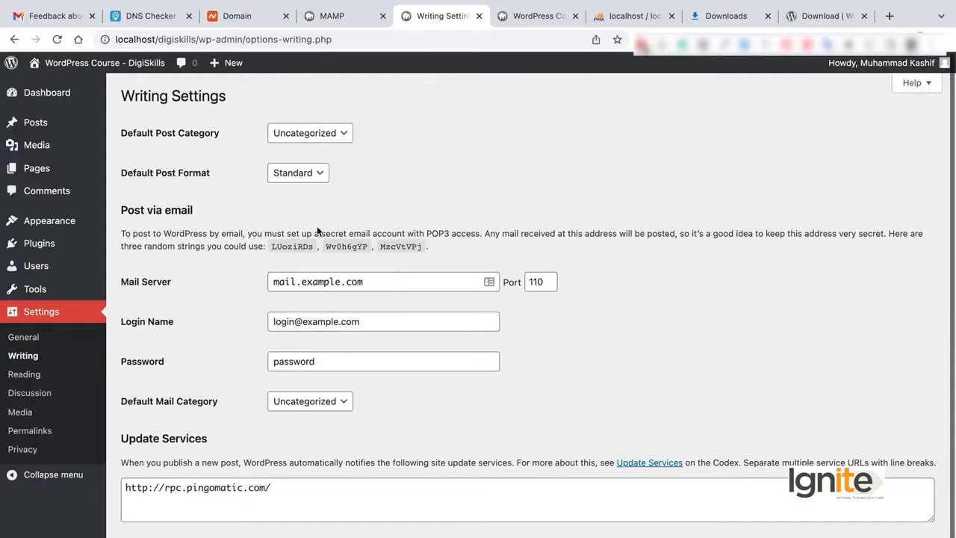
Review Writing settings keeping Standard post format, then set Reading's homepage to a static page.
{"action": "scroll", "coordinate": [317, 231], "scroll_direction": "down", "scroll_amount": 1}
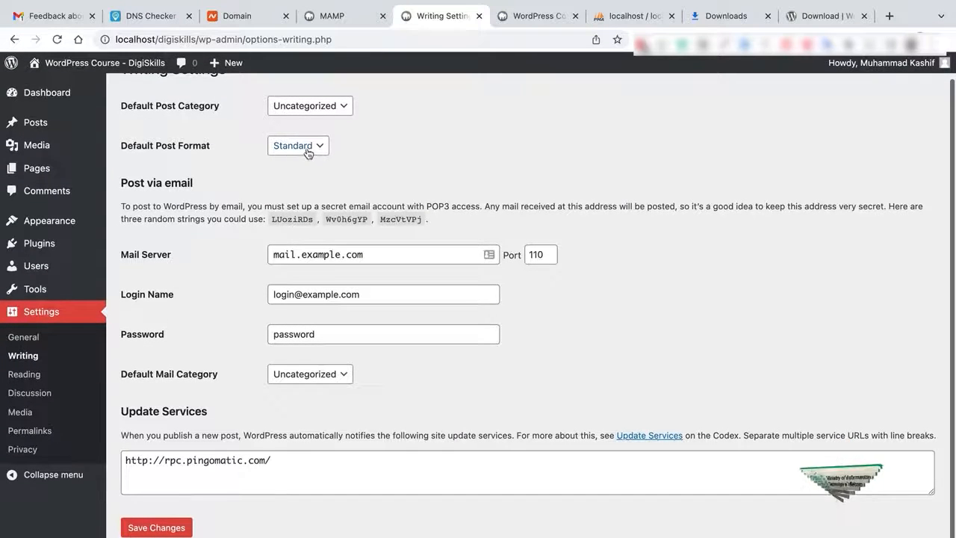
{"action": "left_click", "coordinate": [307, 148]}
{"action": "left_click", "coordinate": [443, 136]}
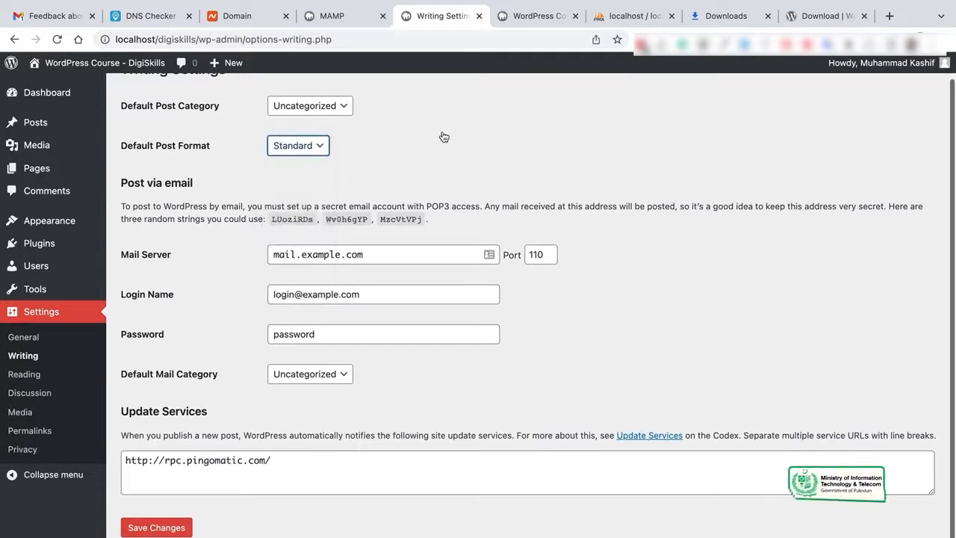
{"action": "left_click", "coordinate": [408, 254]}
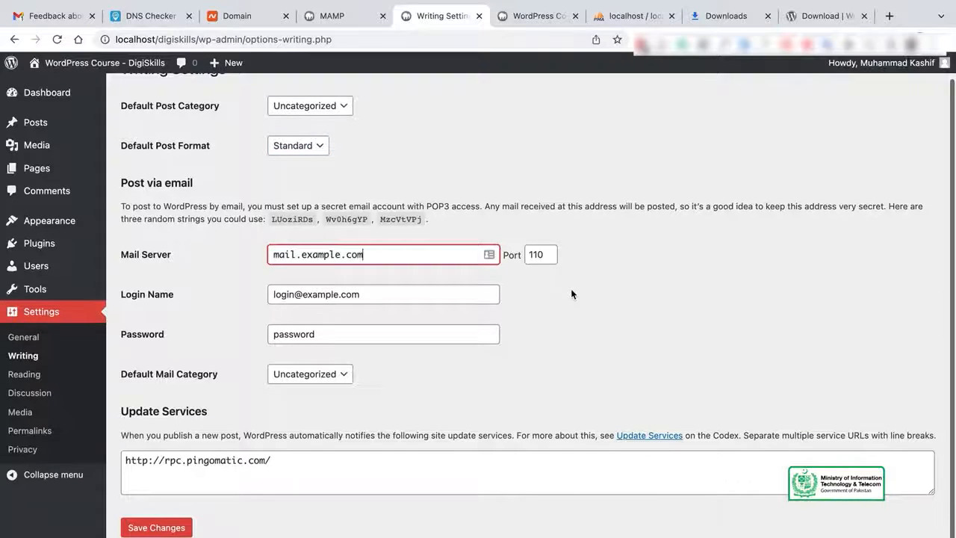
{"action": "left_click", "coordinate": [30, 375]}
{"action": "left_click", "coordinate": [272, 153]}
Make Sample Page the static homepage, keep blog pages at 10, and discourage search engine indexing.
{"action": "left_click", "coordinate": [389, 188]}
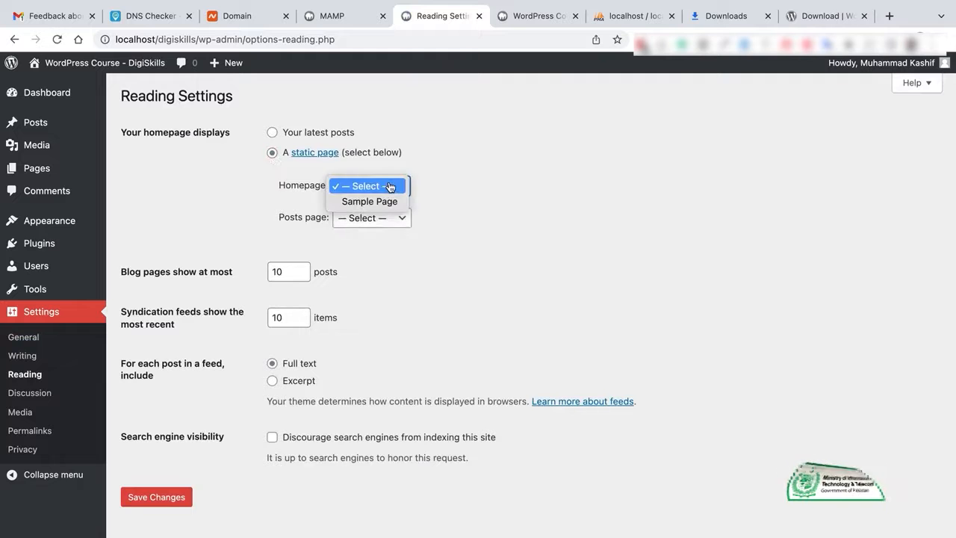
{"action": "left_click", "coordinate": [388, 200]}
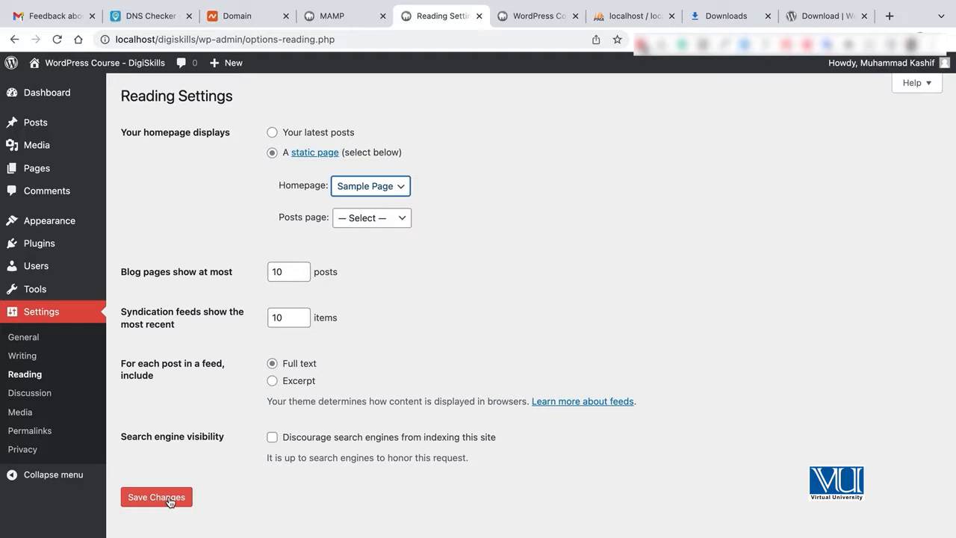
{"action": "left_click", "coordinate": [290, 271]}
{"action": "left_click", "coordinate": [425, 319]}
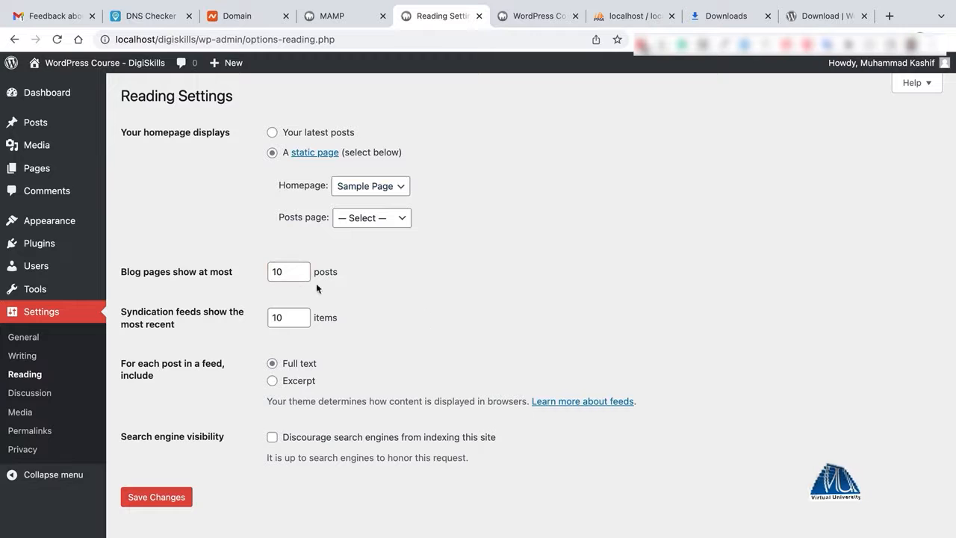
{"action": "left_click", "coordinate": [289, 272]}
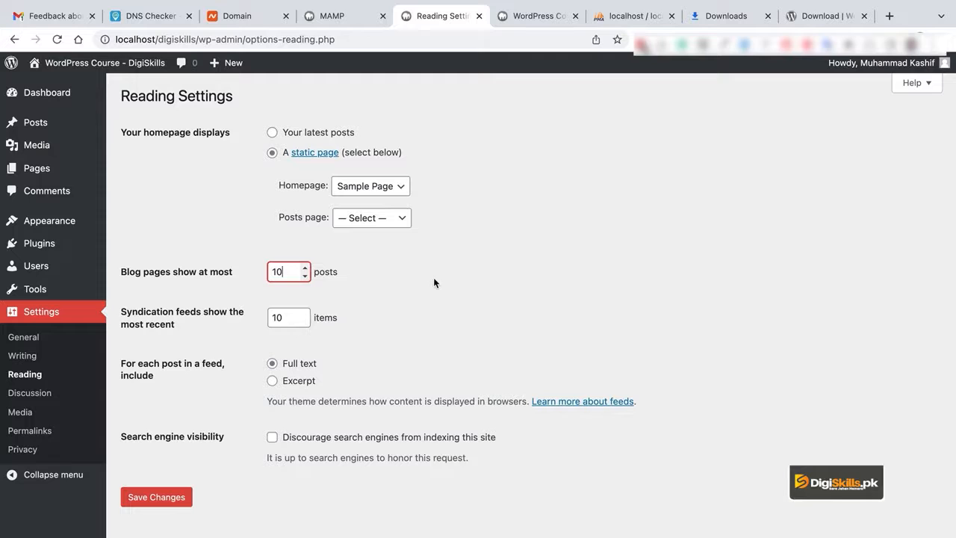
{"action": "left_click", "coordinate": [272, 249]}
{"action": "left_click", "coordinate": [284, 270]}
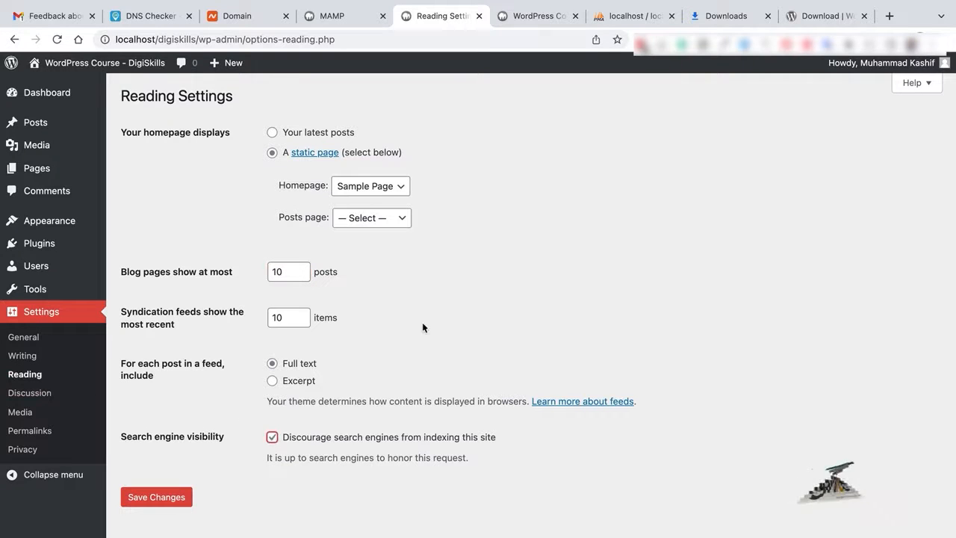
{"action": "left_click", "coordinate": [271, 438]}
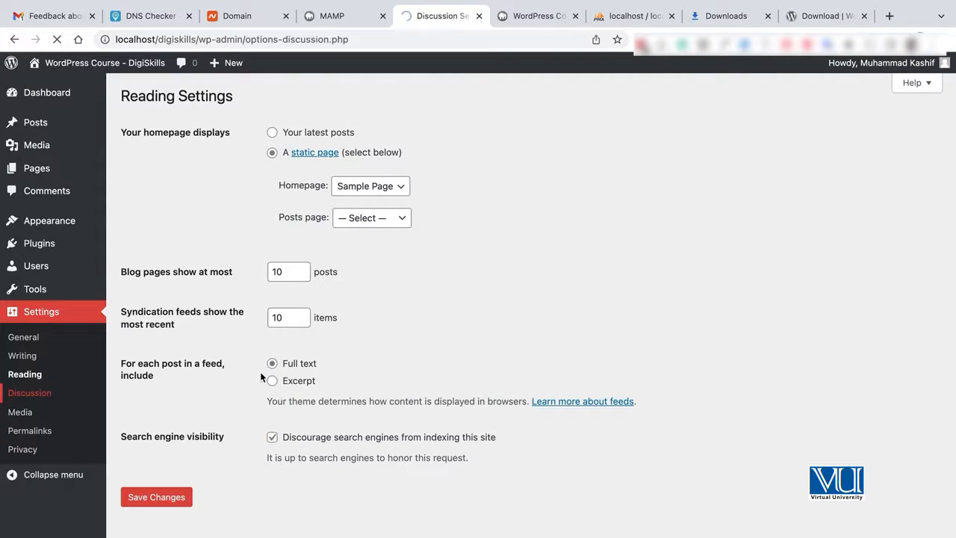
Scroll up and down through the Discussion settings to review them.
{"action": "scroll", "coordinate": [463, 299], "scroll_direction": "down", "scroll_amount": 5}
{"action": "scroll", "coordinate": [471, 336], "scroll_direction": "up", "scroll_amount": 5}
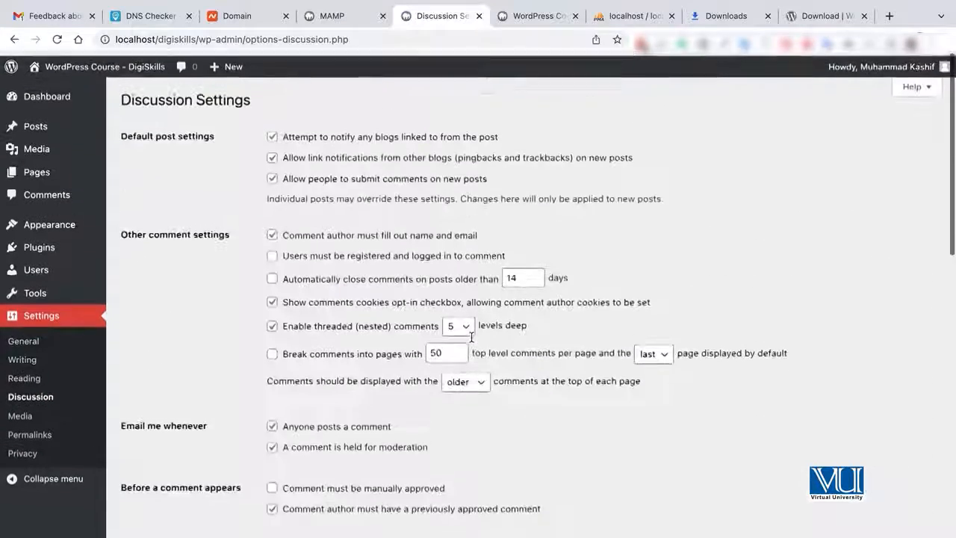
{"action": "scroll", "coordinate": [471, 341], "scroll_direction": "down", "scroll_amount": 10}
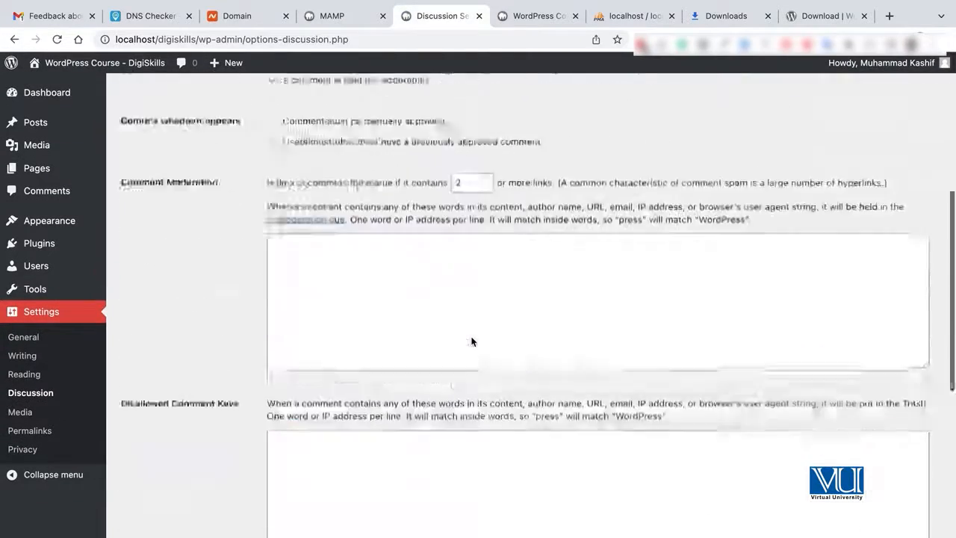
{"action": "scroll", "coordinate": [471, 342], "scroll_direction": "down", "scroll_amount": 3}
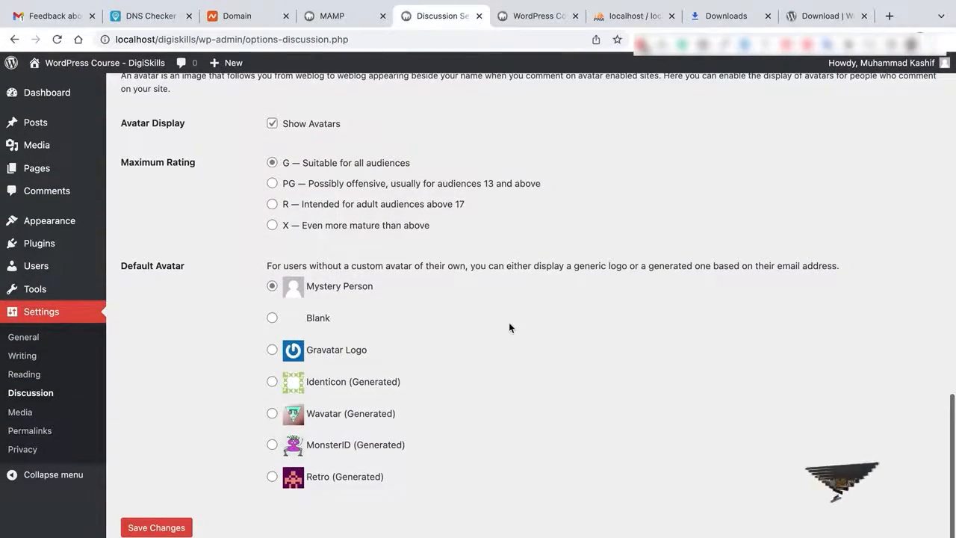
{"action": "scroll", "coordinate": [508, 322], "scroll_direction": "up", "scroll_amount": 6}
{"action": "scroll", "coordinate": [509, 323], "scroll_direction": "up", "scroll_amount": 4}
{"action": "scroll", "coordinate": [508, 322], "scroll_direction": "down", "scroll_amount": 6}
{"action": "scroll", "coordinate": [508, 323], "scroll_direction": "down", "scroll_amount": 5}
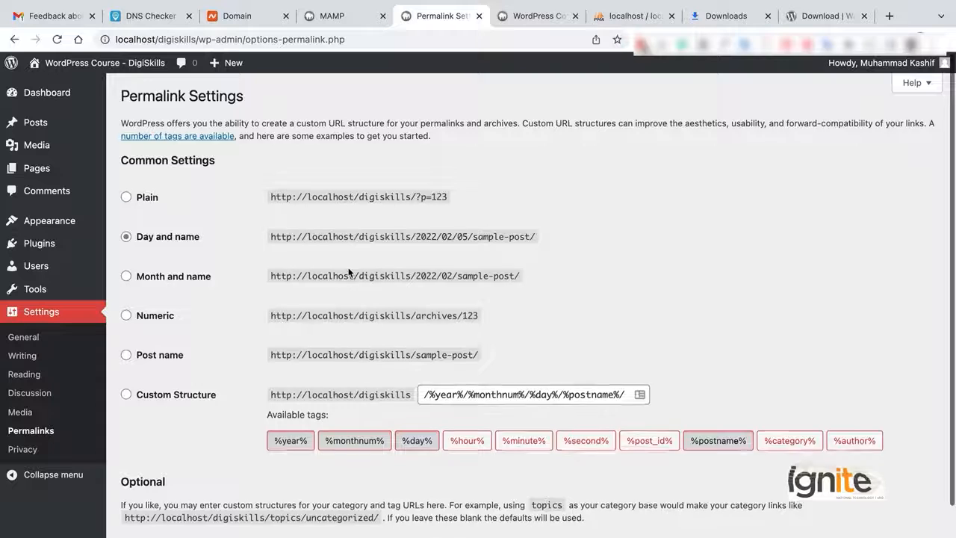
Try the Custom Structure and then Post name permalink options.
{"action": "scroll", "coordinate": [448, 314], "scroll_direction": "down", "scroll_amount": 2}
{"action": "left_click", "coordinate": [165, 312]}
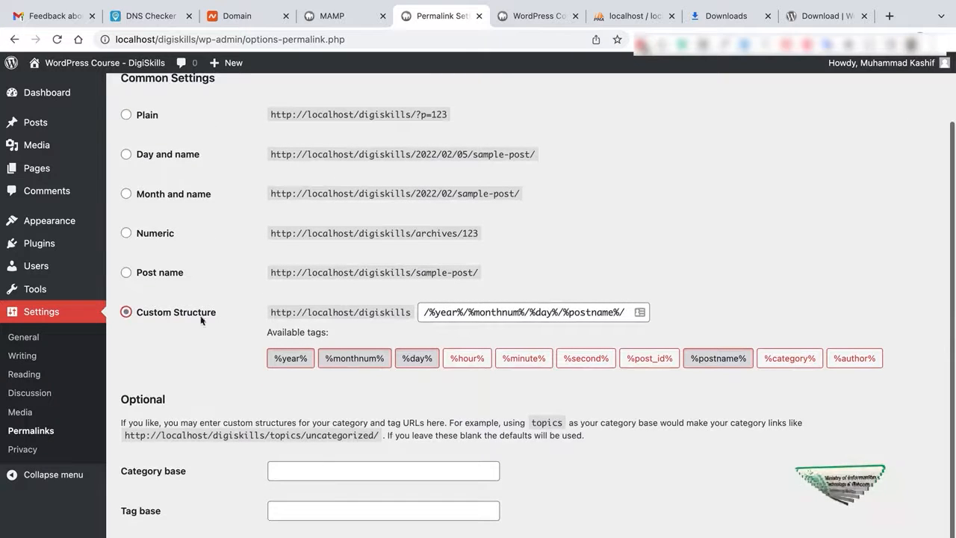
{"action": "left_click", "coordinate": [156, 275]}
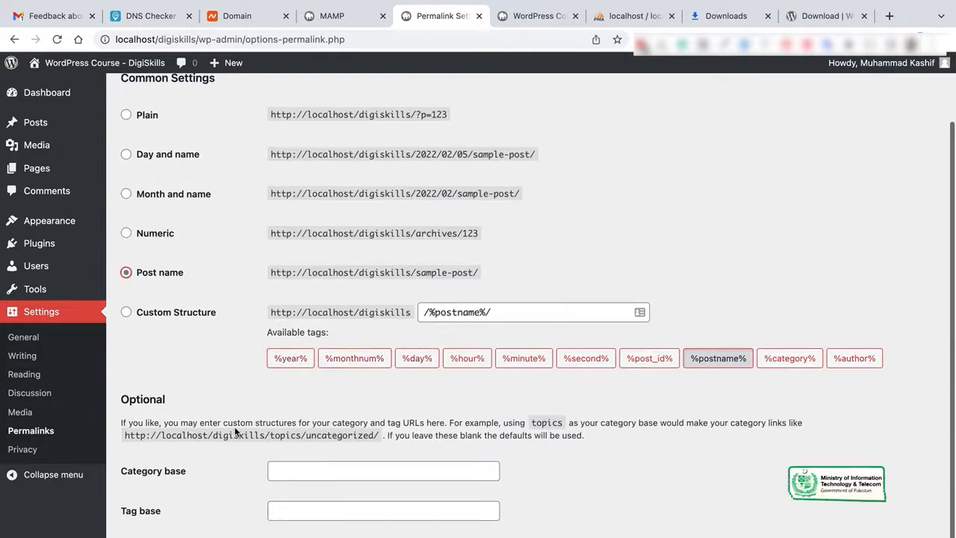
{"action": "scroll", "coordinate": [224, 448], "scroll_direction": "down", "scroll_amount": 1}
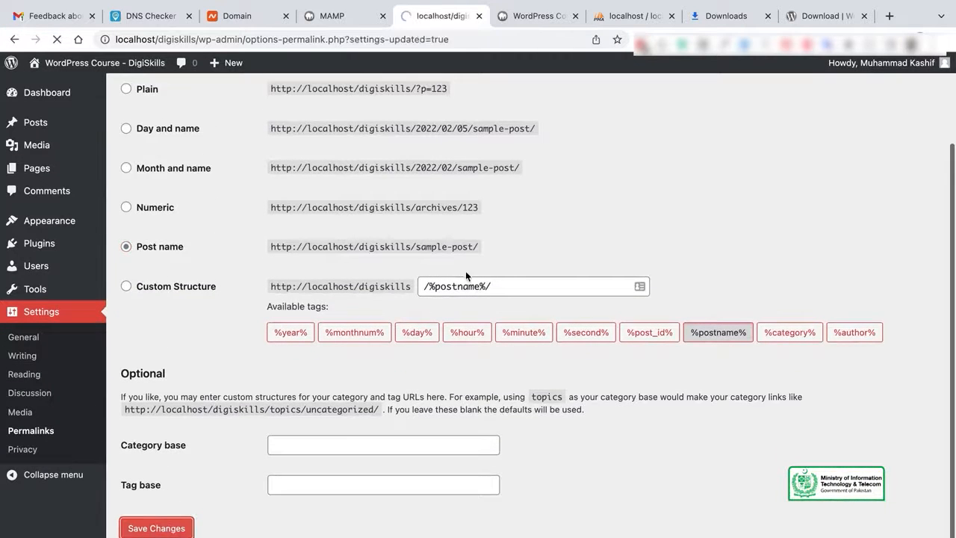
{"action": "scroll", "coordinate": [604, 253], "scroll_direction": "down", "scroll_amount": 2}
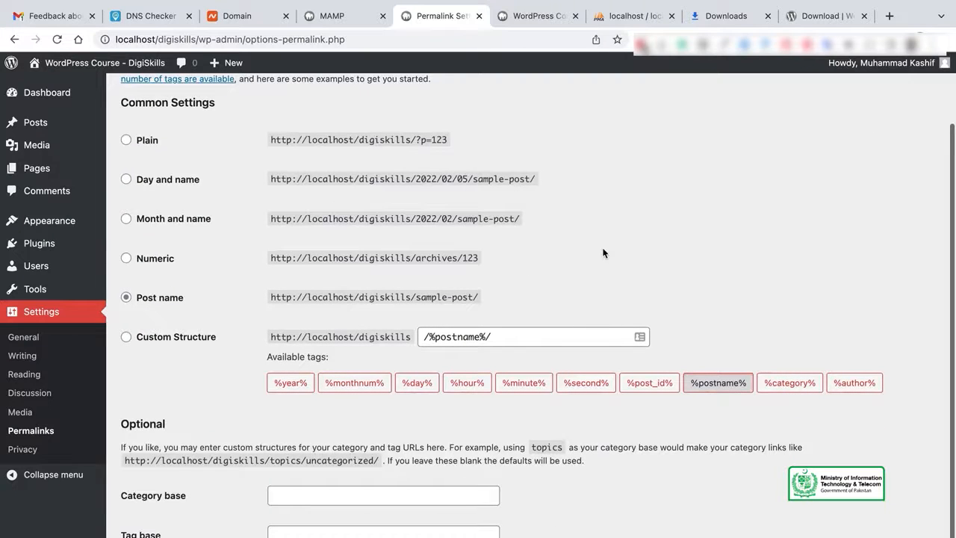
Switch permalinks back to Plain (?p=123), save, and go to the Posts list.
{"action": "left_click", "coordinate": [149, 144]}
{"action": "scroll", "coordinate": [237, 278], "scroll_direction": "down", "scroll_amount": 2}
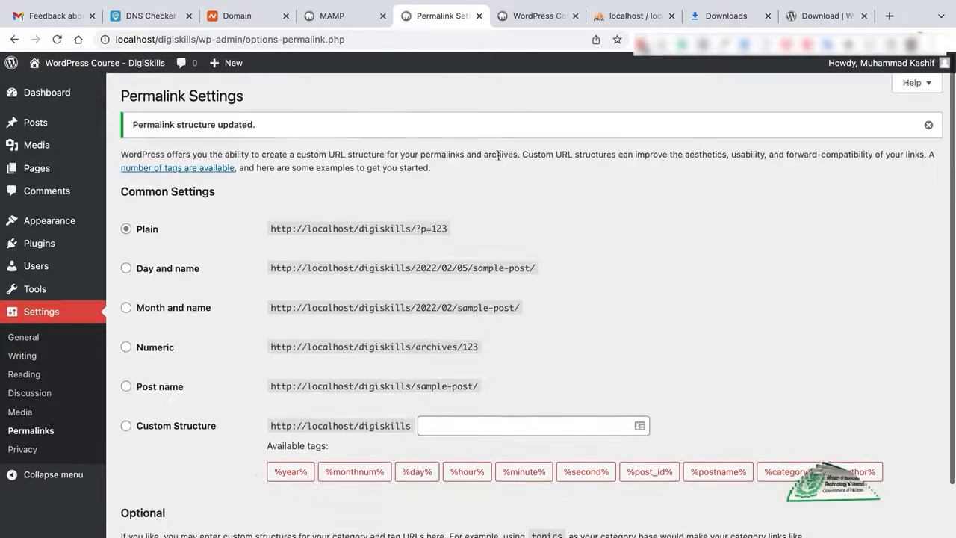
{"action": "mouse_move", "coordinate": [41, 165]}
{"action": "mouse_move", "coordinate": [54, 130]}
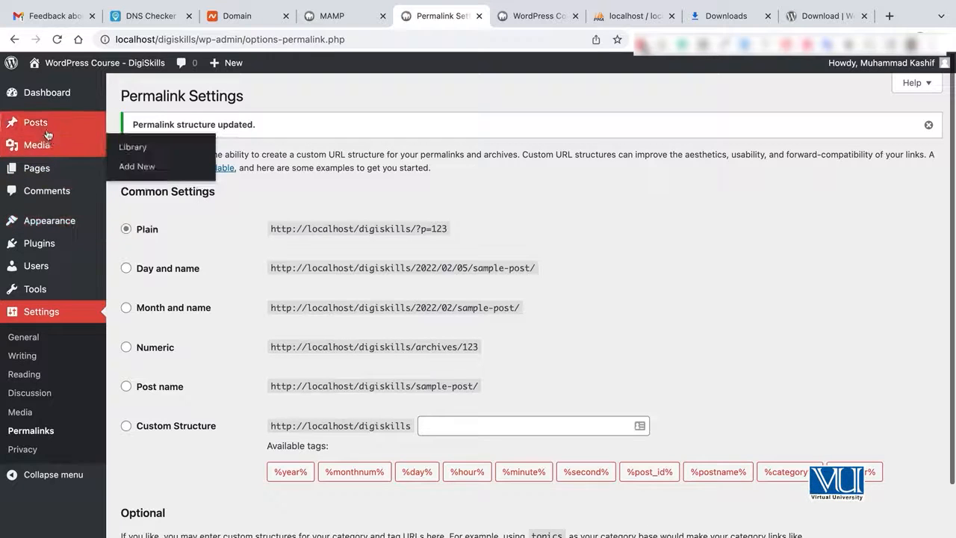
{"action": "left_click", "coordinate": [36, 122]}
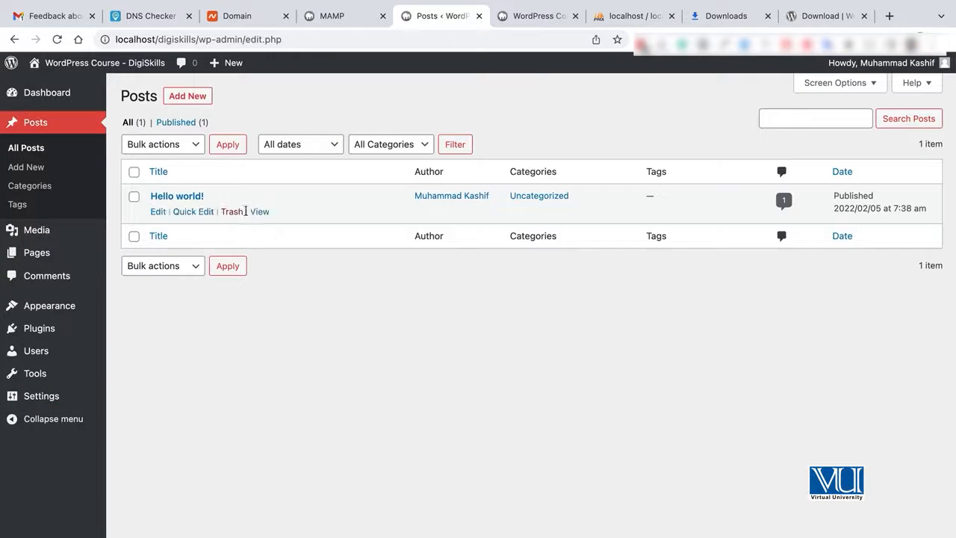
View the Hello world post and highlight its ?p=1 address.
{"action": "left_click", "coordinate": [259, 212]}
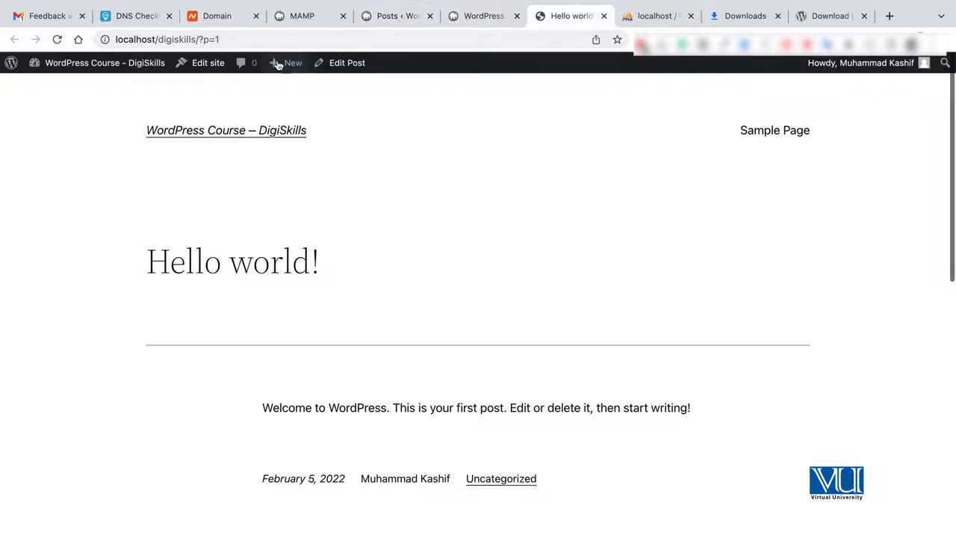
{"action": "left_click_drag", "start_coordinate": [200, 38], "coordinate": [224, 39]}
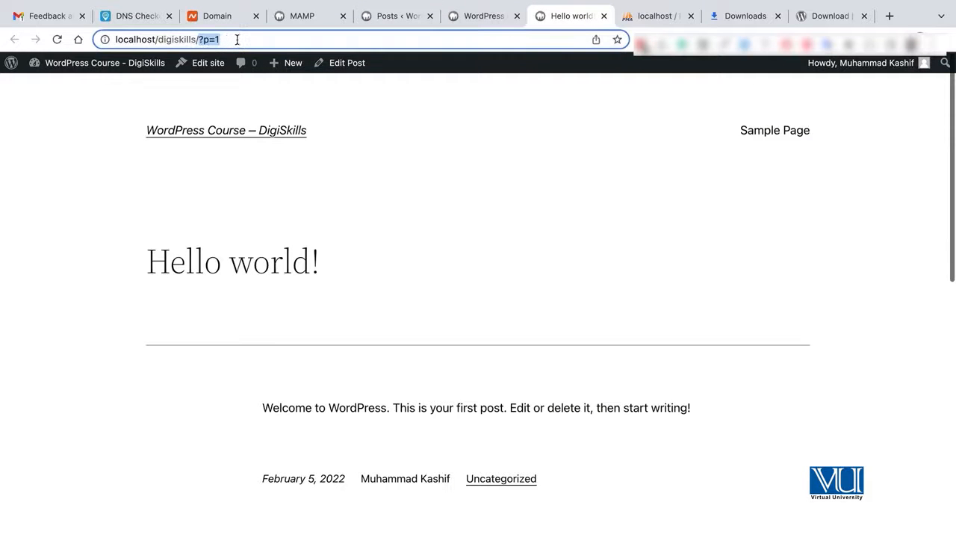
{"action": "scroll", "coordinate": [430, 305], "scroll_direction": "down", "scroll_amount": 5}
{"action": "scroll", "coordinate": [429, 306], "scroll_direction": "up", "scroll_amount": 5}
{"action": "scroll", "coordinate": [429, 306], "scroll_direction": "down", "scroll_amount": 2}
{"action": "scroll", "coordinate": [429, 304], "scroll_direction": "down", "scroll_amount": 10}
{"action": "scroll", "coordinate": [428, 298], "scroll_direction": "up", "scroll_amount": 10}
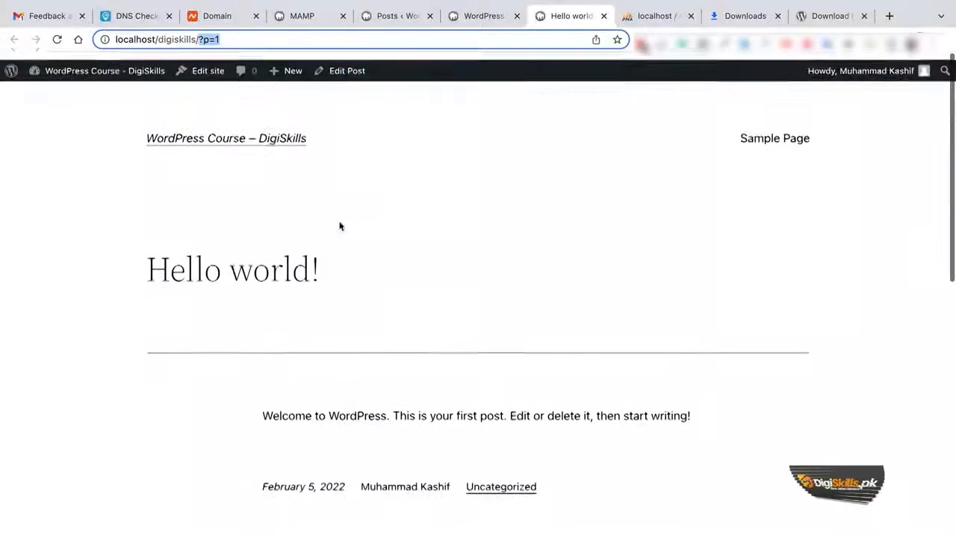
Glance at the other site and MAMP tabs, then return to the Posts admin tab.
{"action": "left_click", "coordinate": [463, 17]}
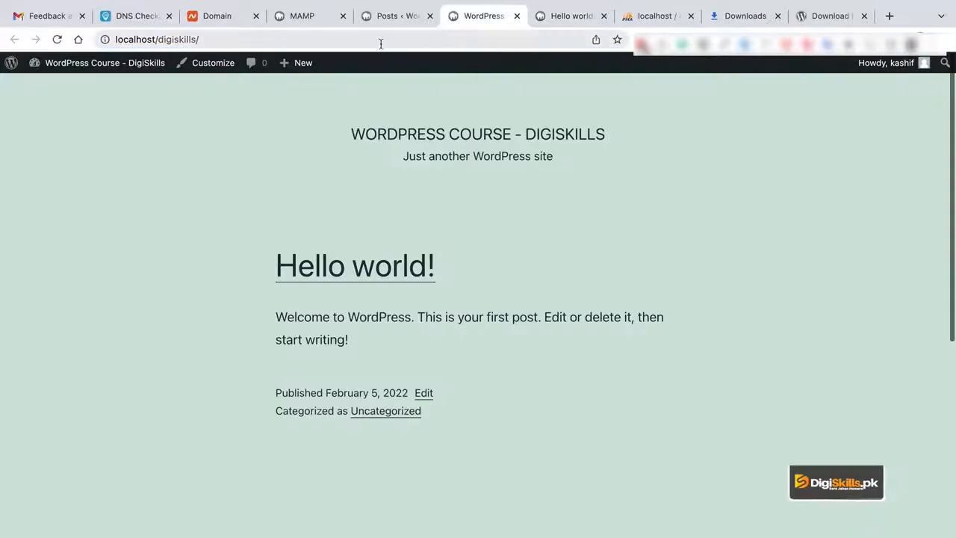
{"action": "left_click", "coordinate": [369, 16]}
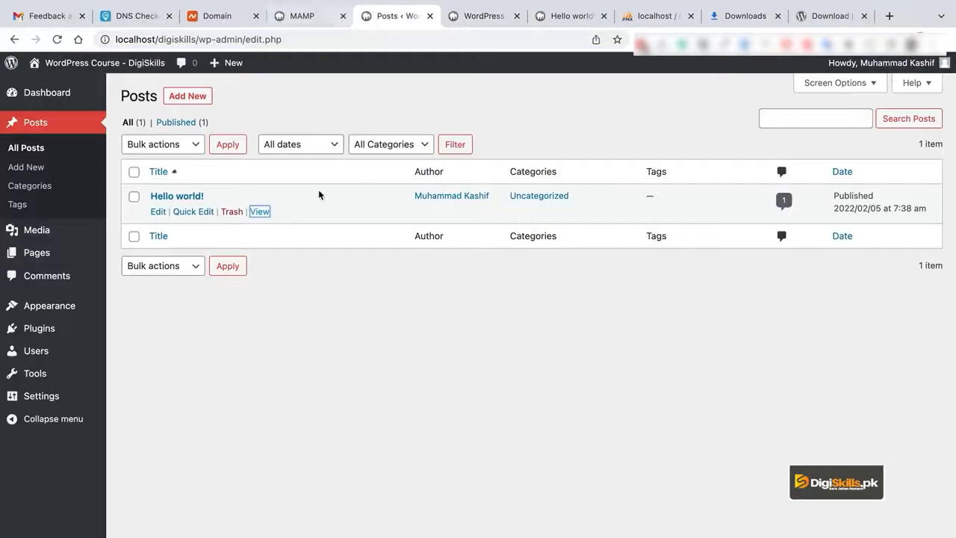
{"action": "left_click", "coordinate": [308, 23]}
{"action": "left_click", "coordinate": [389, 16]}
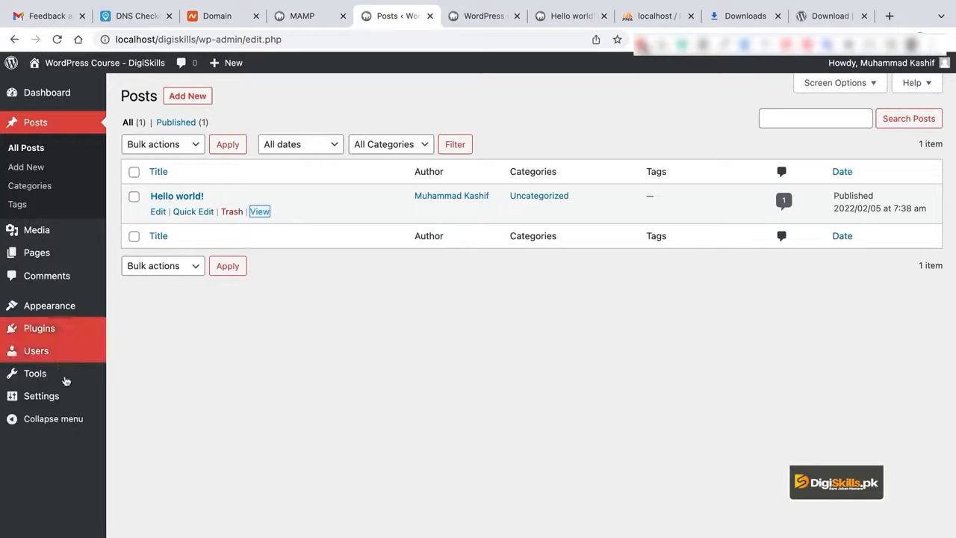
{"action": "mouse_move", "coordinate": [68, 402]}
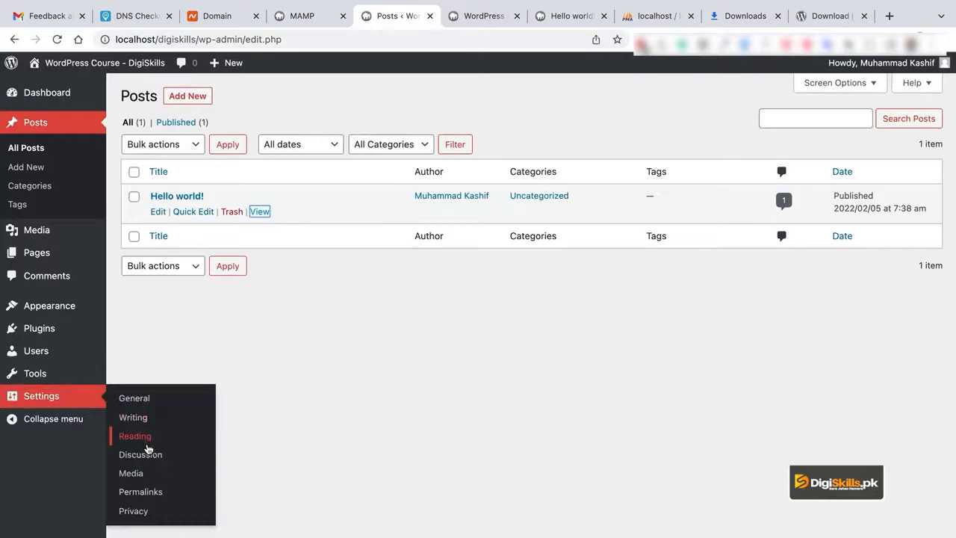
Set and save the permalink structure as Post name.
{"action": "left_click", "coordinate": [155, 491]}
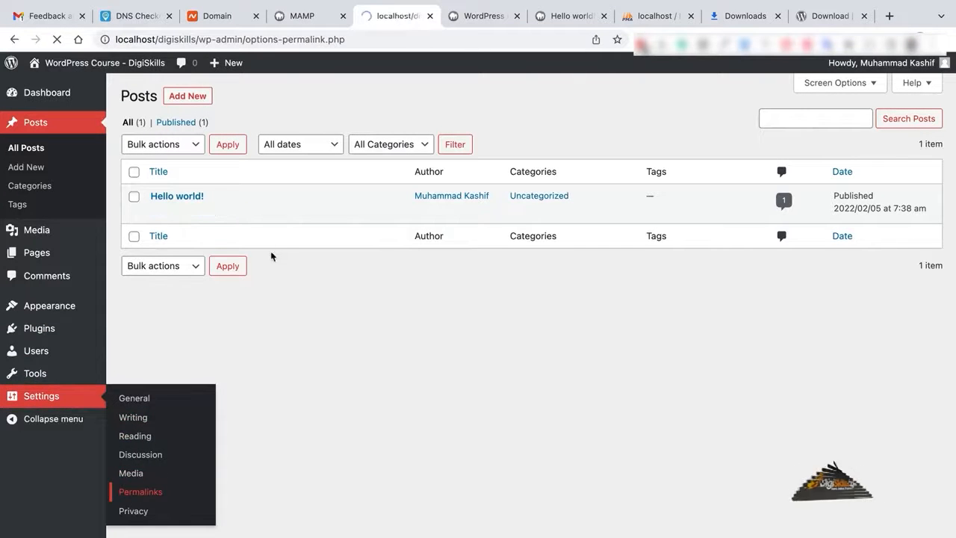
{"action": "left_click", "coordinate": [160, 355]}
{"action": "scroll", "coordinate": [313, 415], "scroll_direction": "down", "scroll_amount": 3}
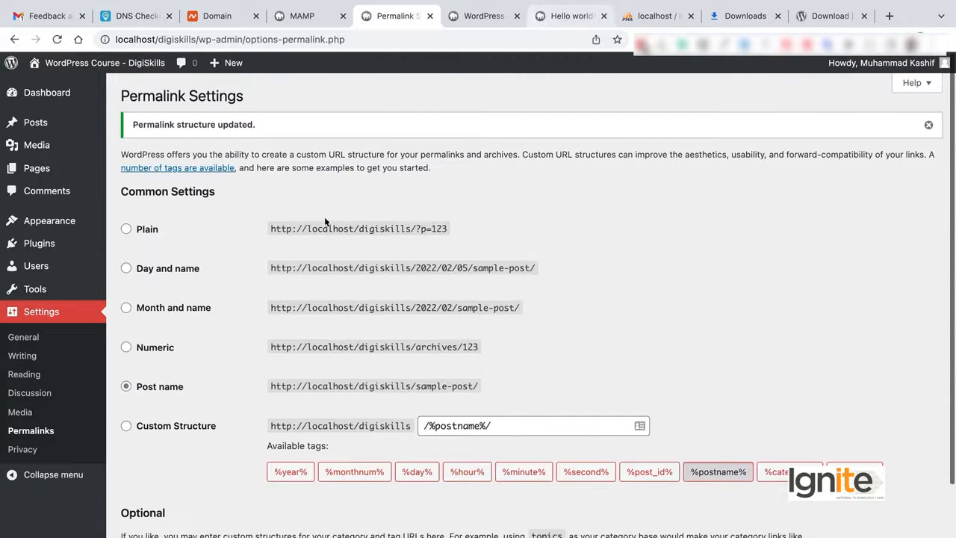
View Hello world at localhost/digiskills/hello-world/, compare it with the ?p=1 tab, and return to Posts.
{"action": "mouse_move", "coordinate": [137, 123]}
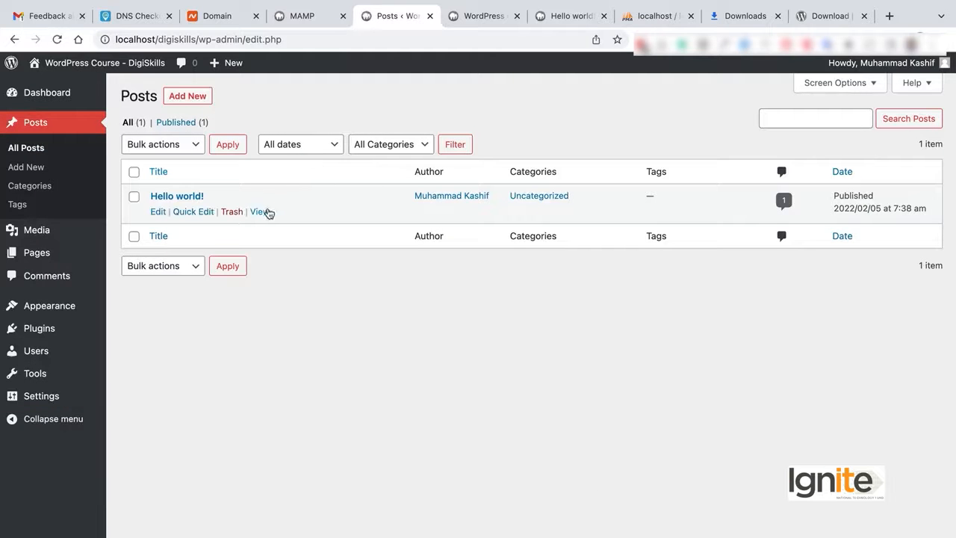
{"action": "left_click", "coordinate": [262, 212]}
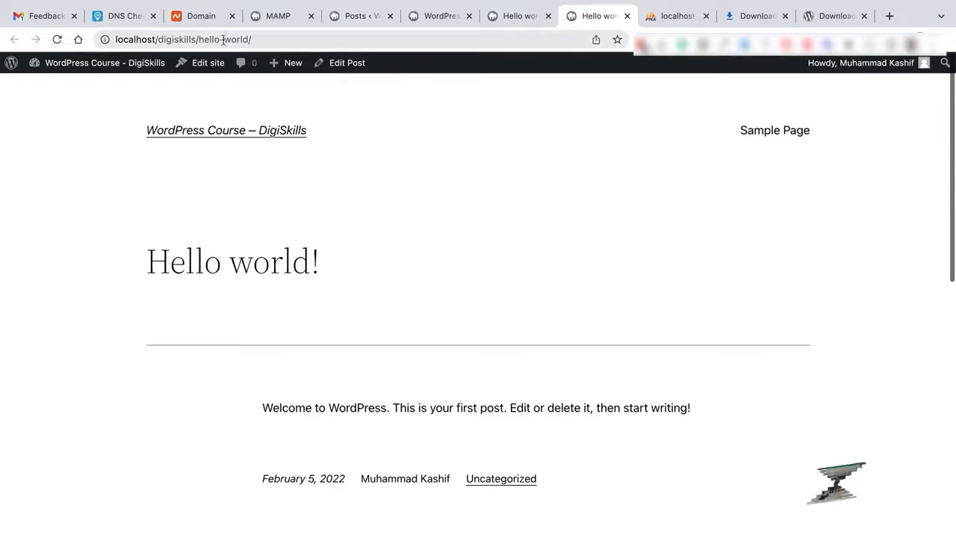
{"action": "left_click_drag", "start_coordinate": [203, 39], "coordinate": [257, 40]}
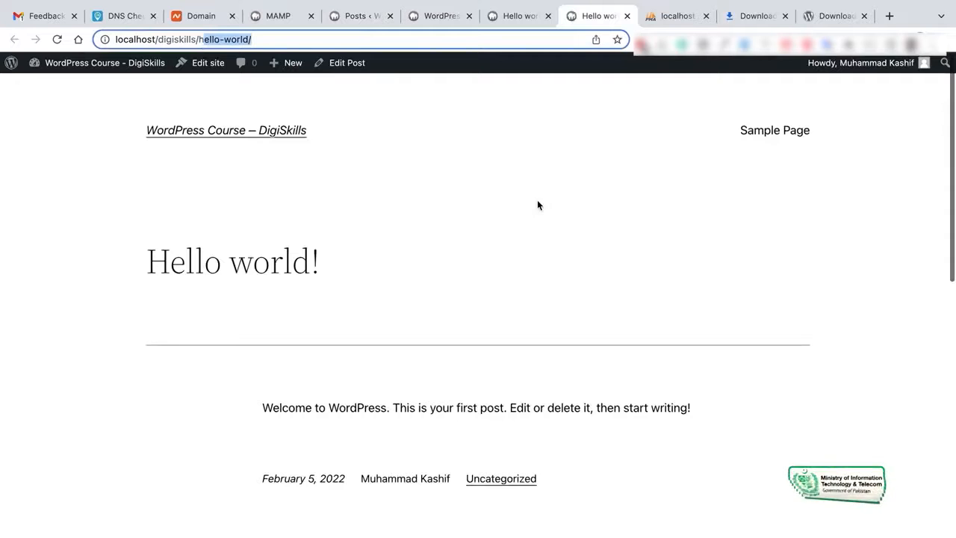
{"action": "left_click", "coordinate": [515, 16]}
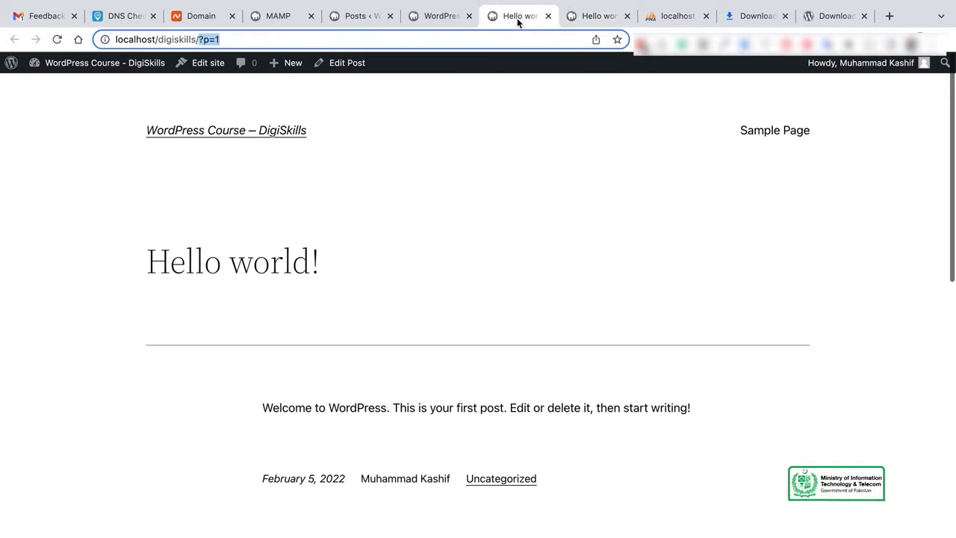
{"action": "left_click", "coordinate": [360, 17]}
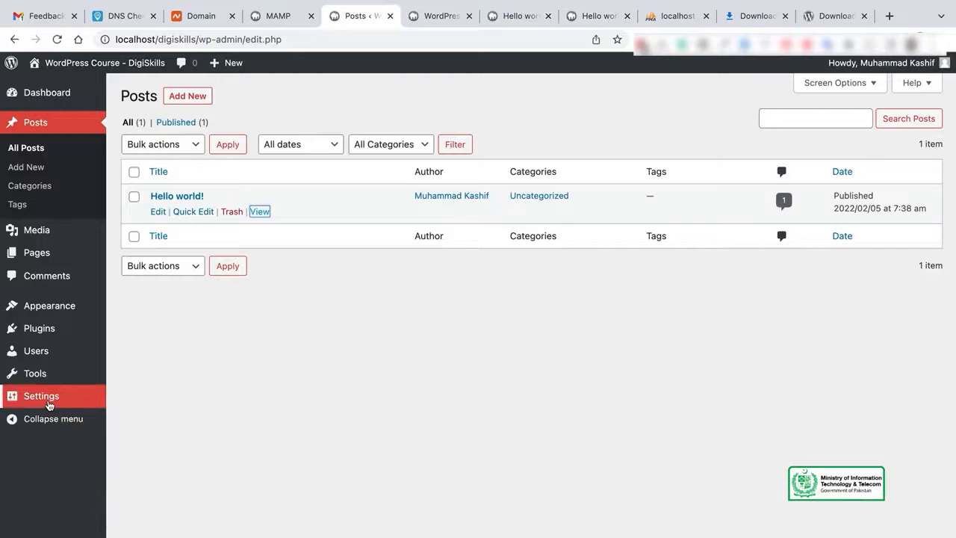
Keep Privacy Policy selected as the site's privacy policy page in the Privacy settings.
{"action": "mouse_move", "coordinate": [23, 397]}
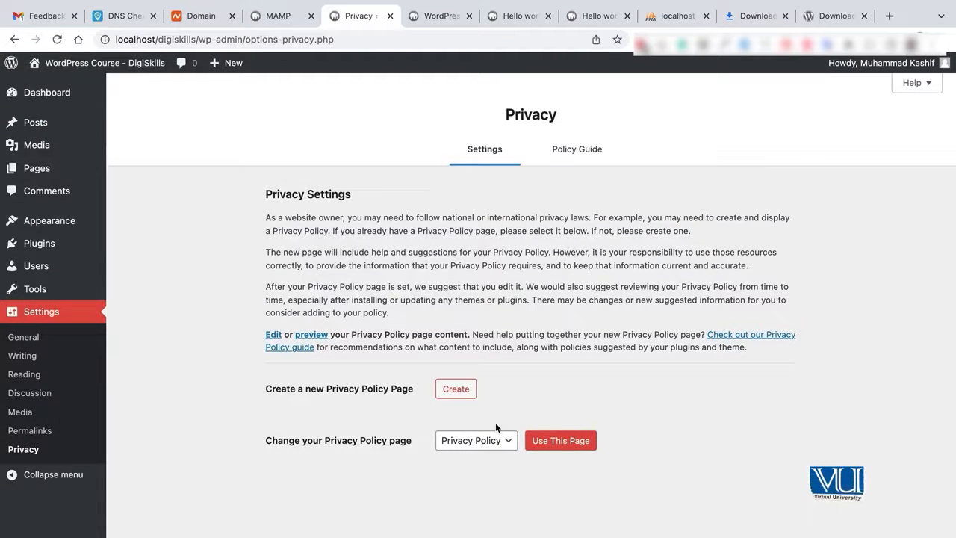
{"action": "left_click", "coordinate": [505, 442]}
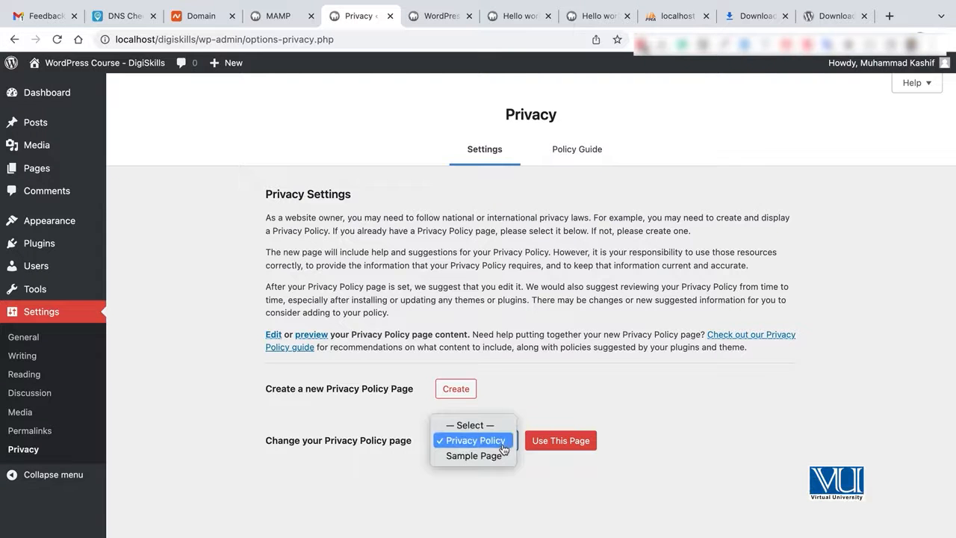
{"action": "left_click", "coordinate": [554, 409]}
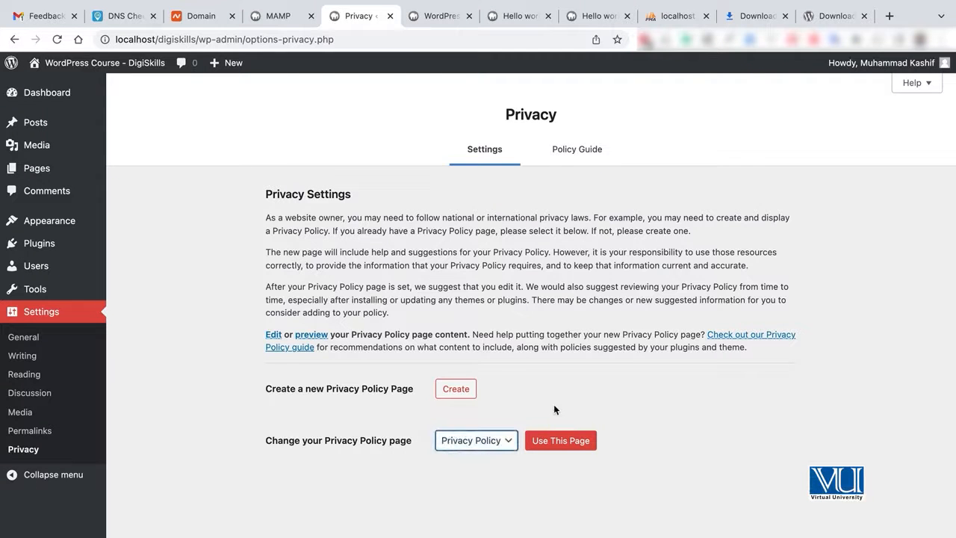